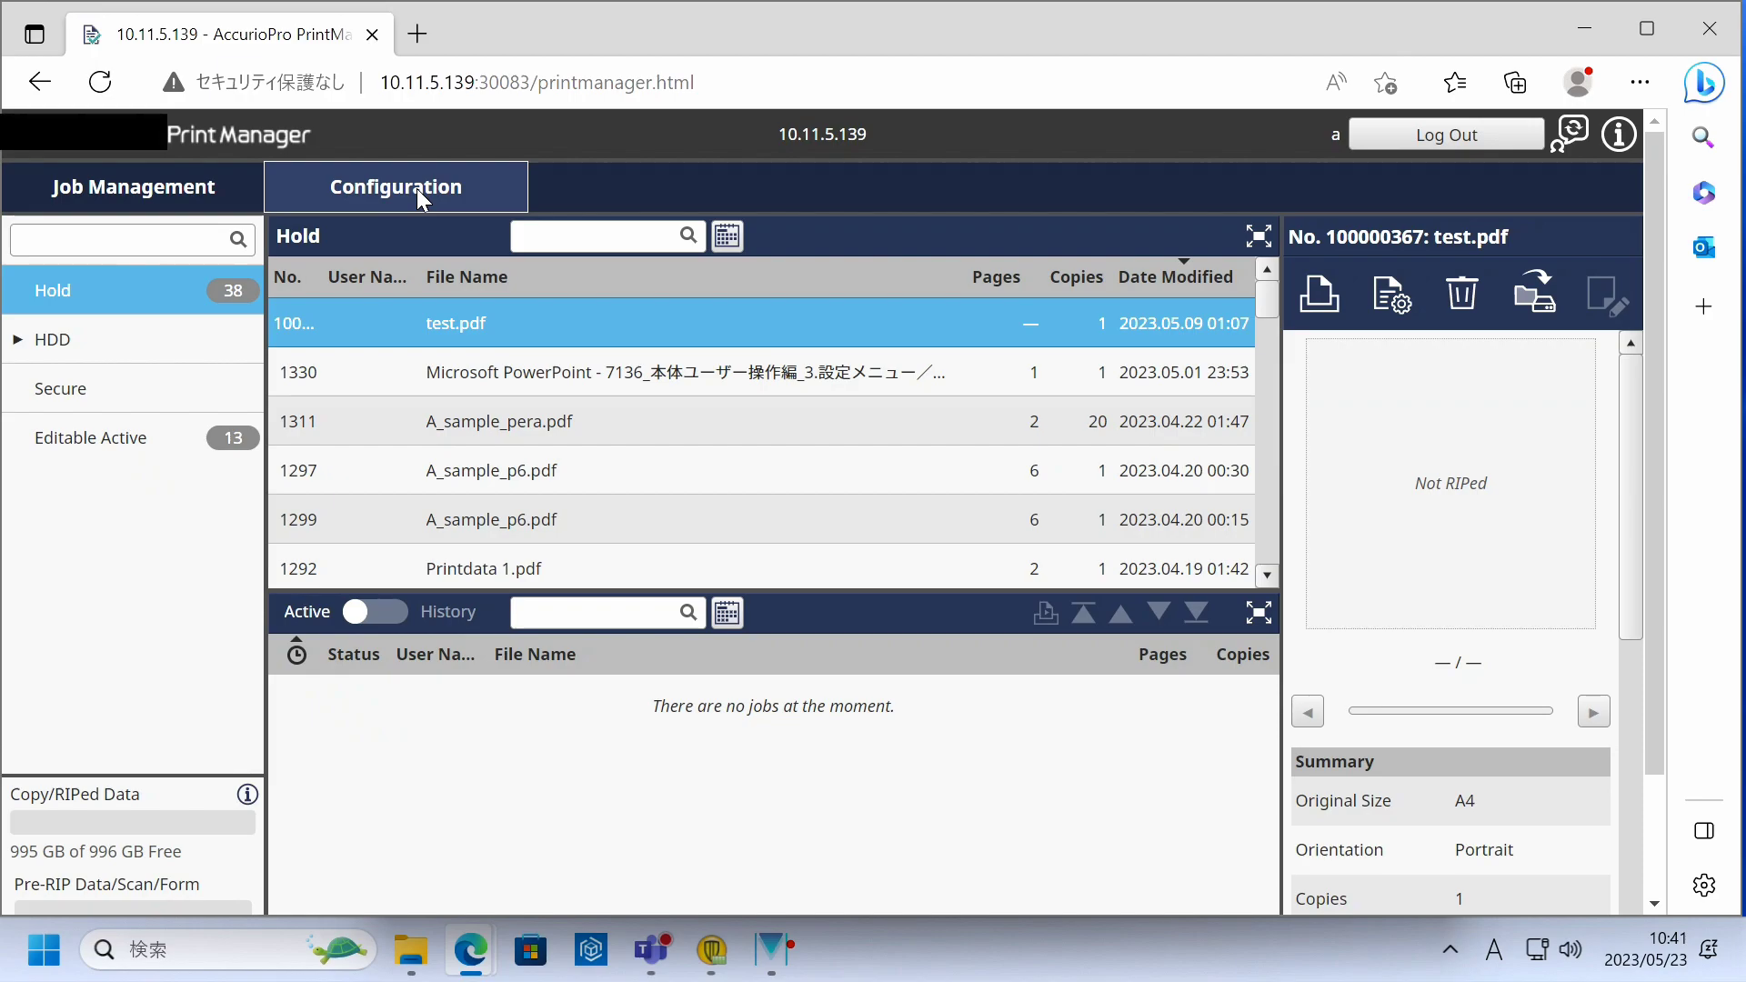
- Launch Web Connection from the Configuration menu to open the printer's Configuration Summary page
left_click(468, 202)
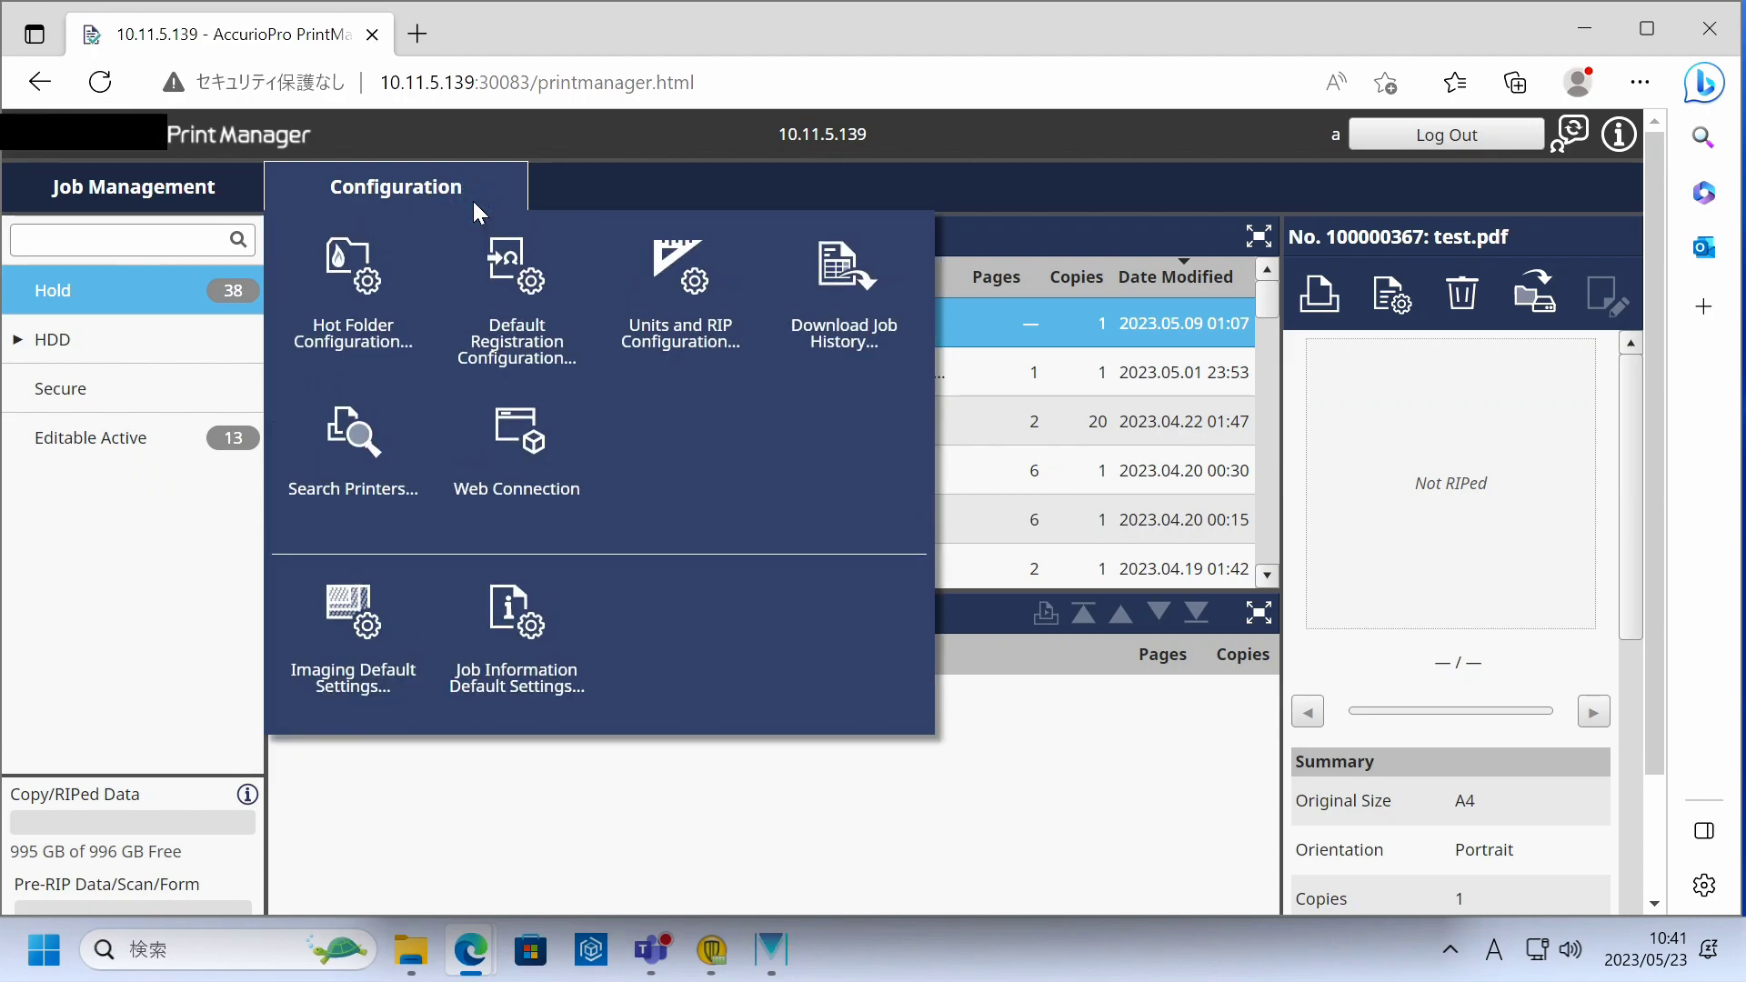
left_click(578, 497)
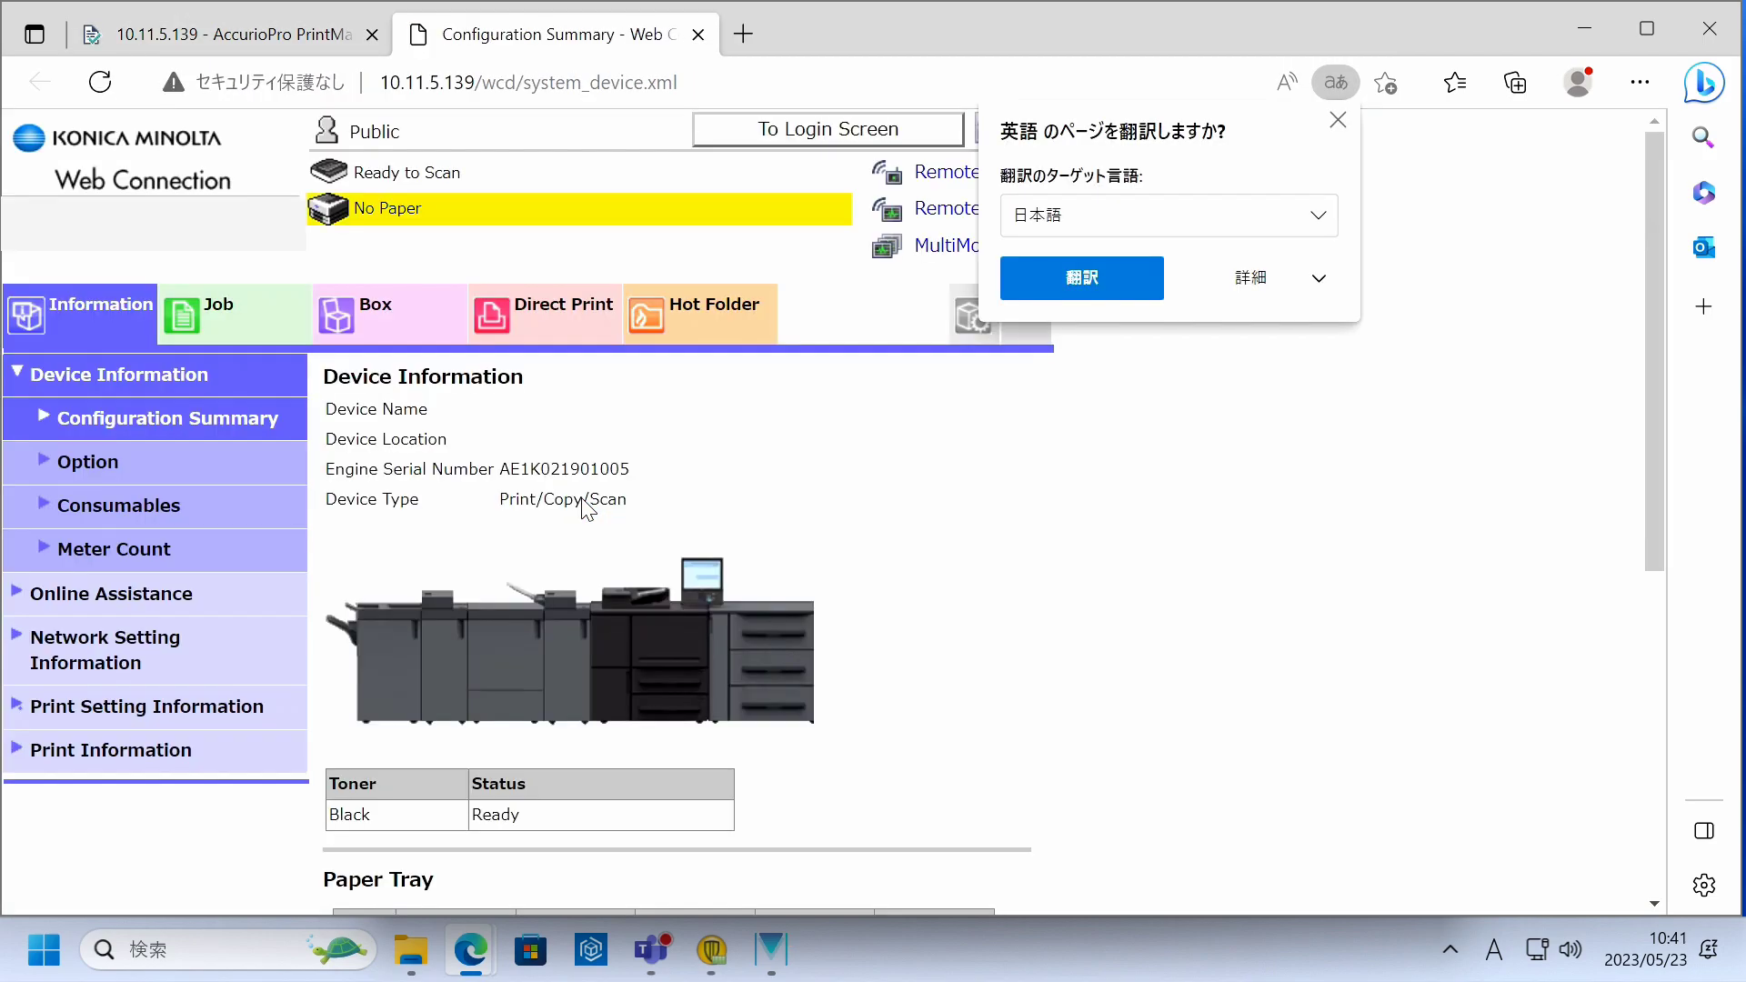
- Dismiss the translate prompt and log out the Public User to reach the Login page
left_click(1335, 124)
left_click(842, 135)
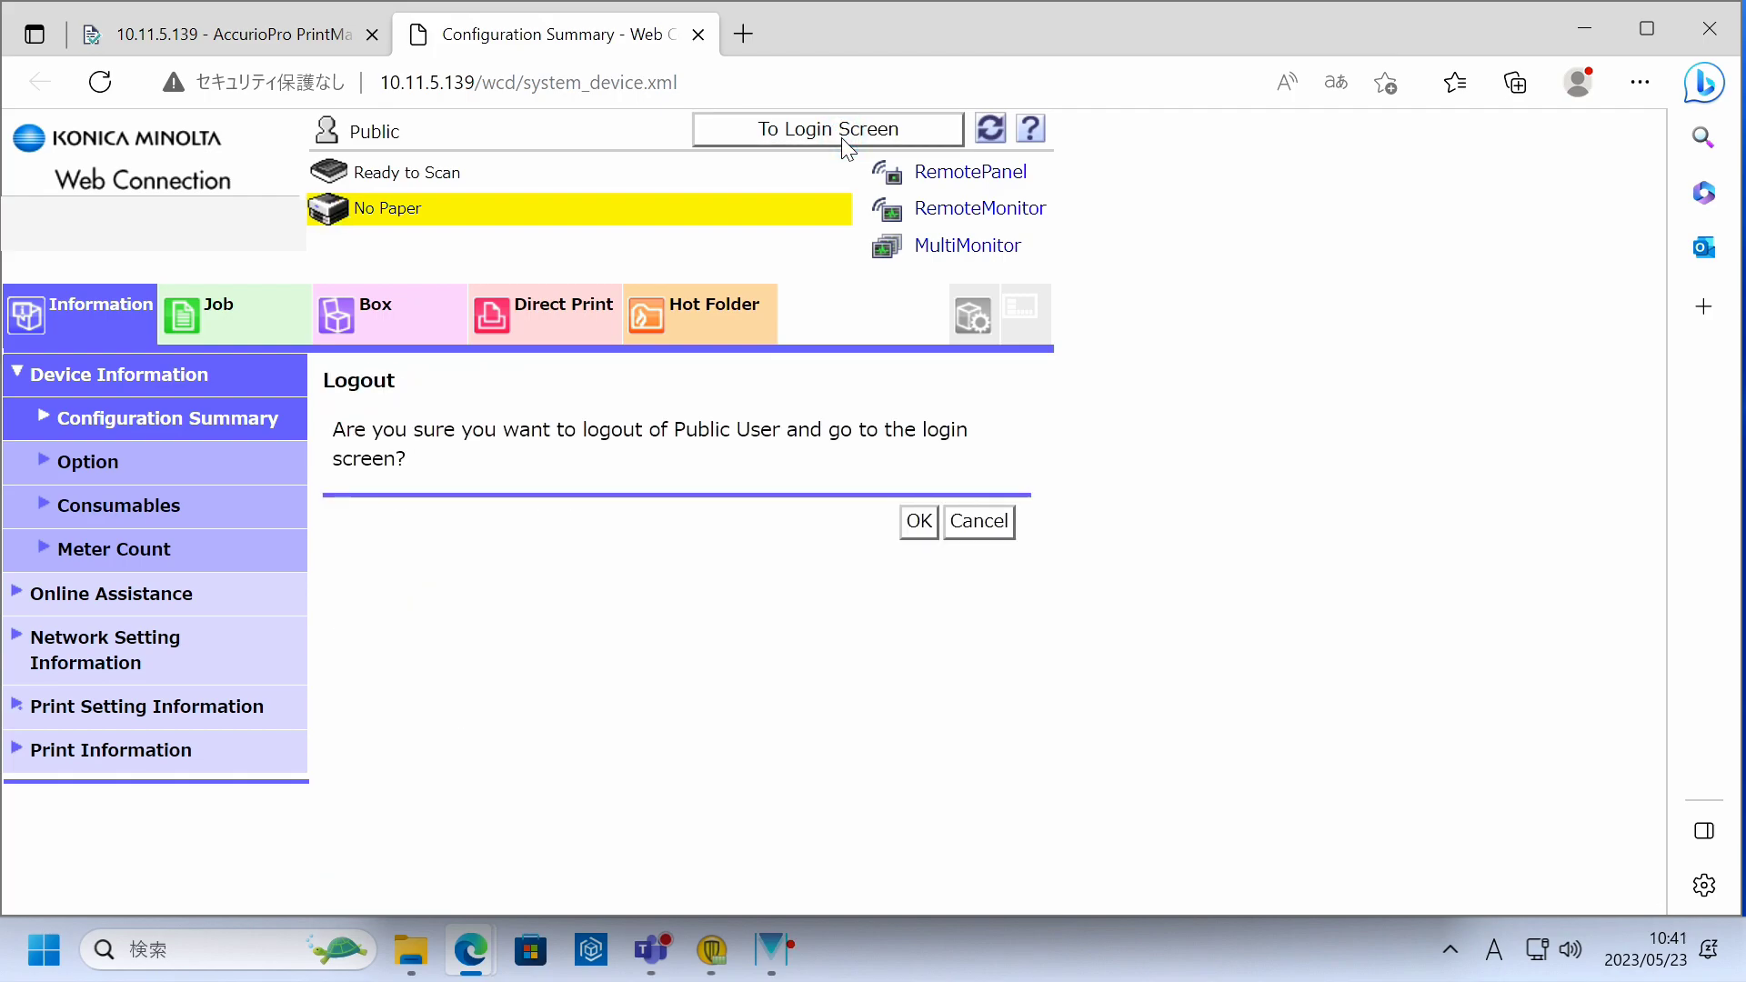
left_click(917, 526)
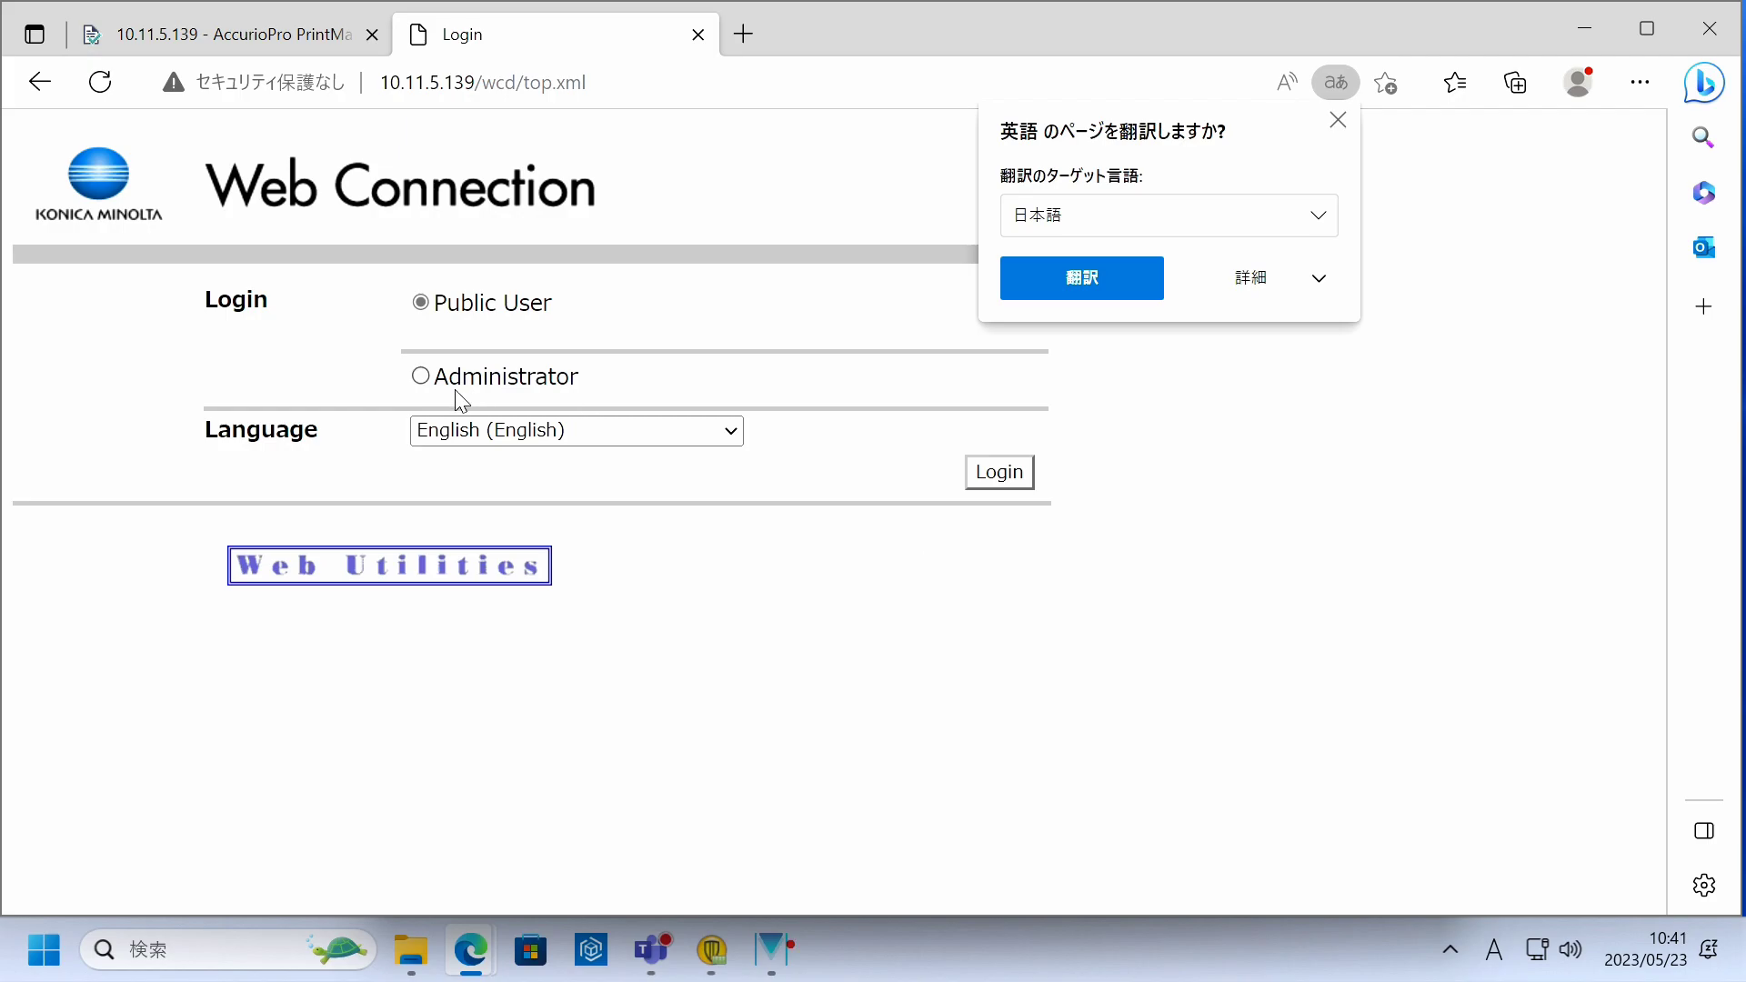
- Log in as Administrator by entering the administrator password
left_click(424, 376)
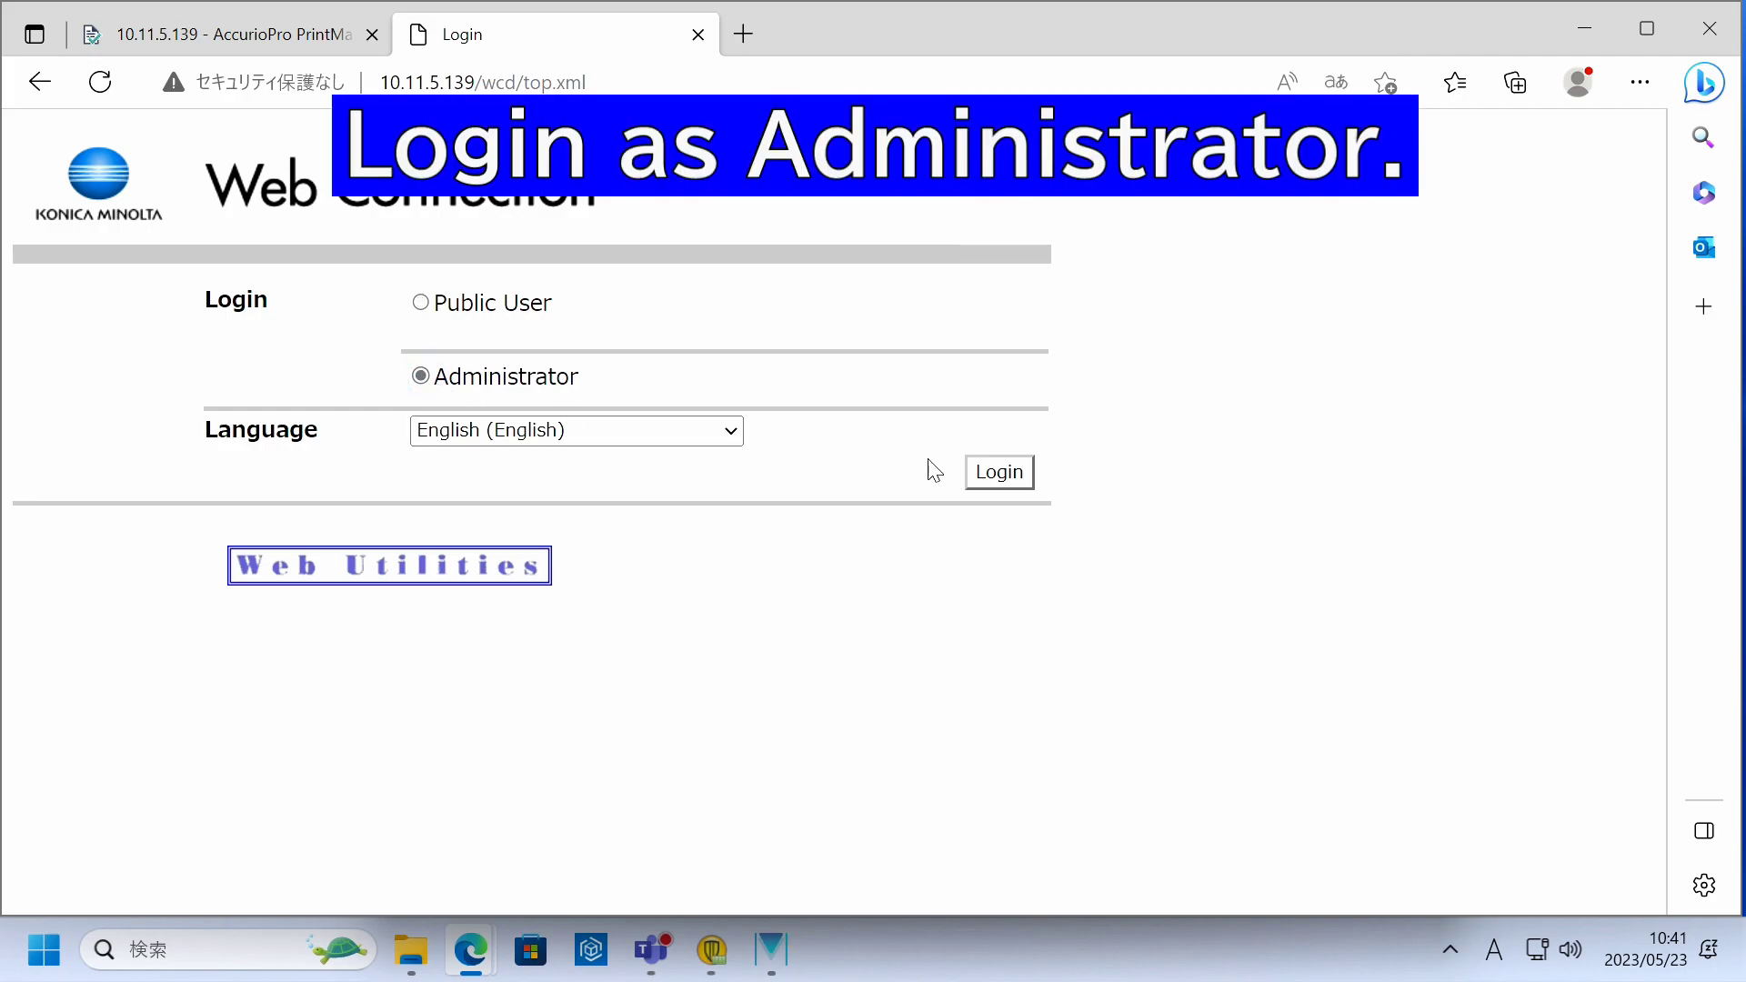
left_click(996, 474)
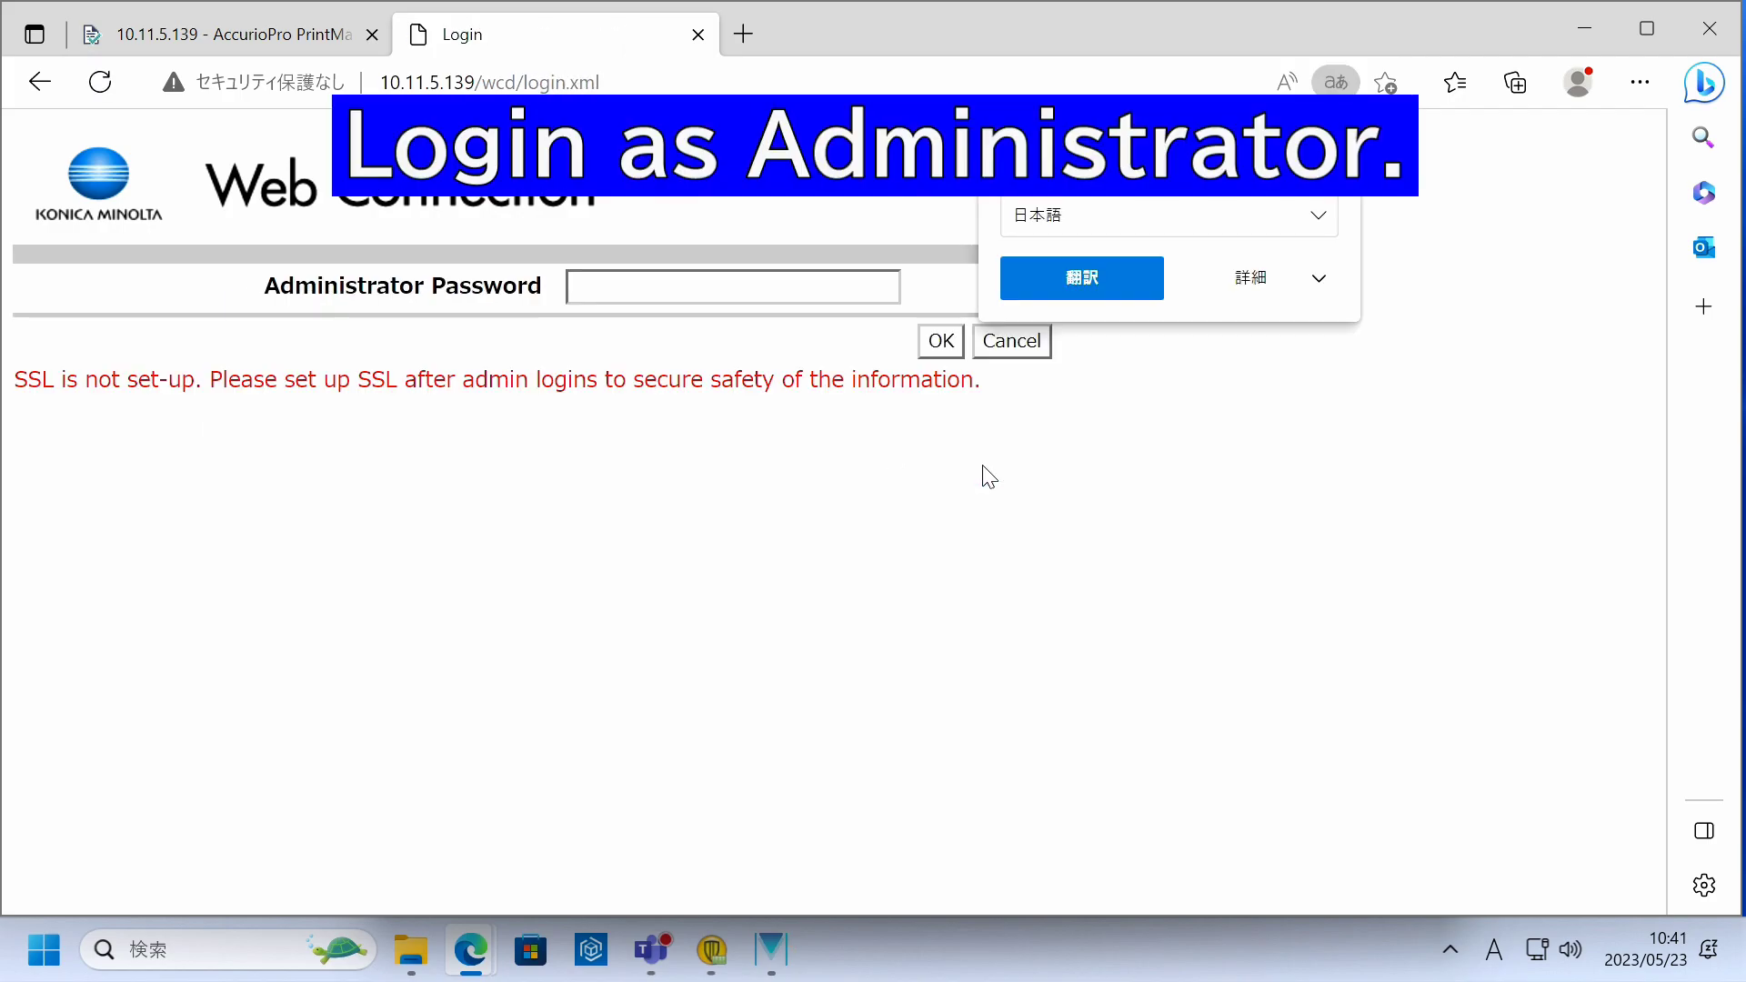
left_click(668, 285)
type("12345678")
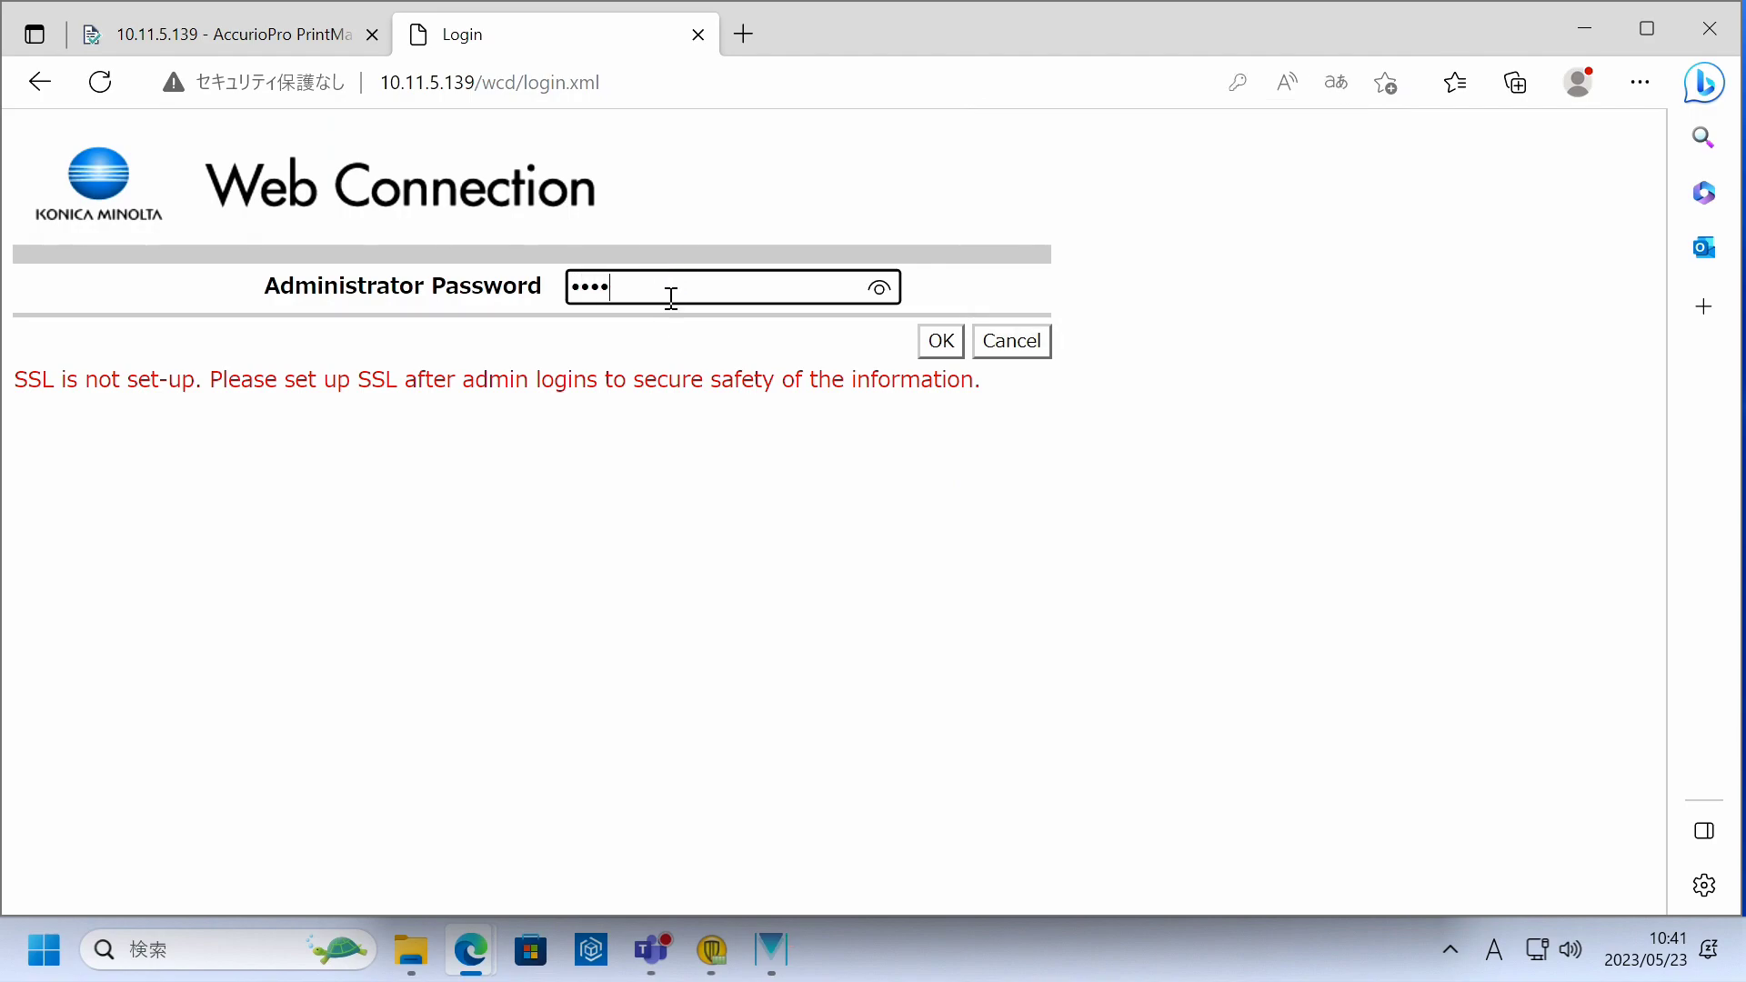
left_click(926, 349)
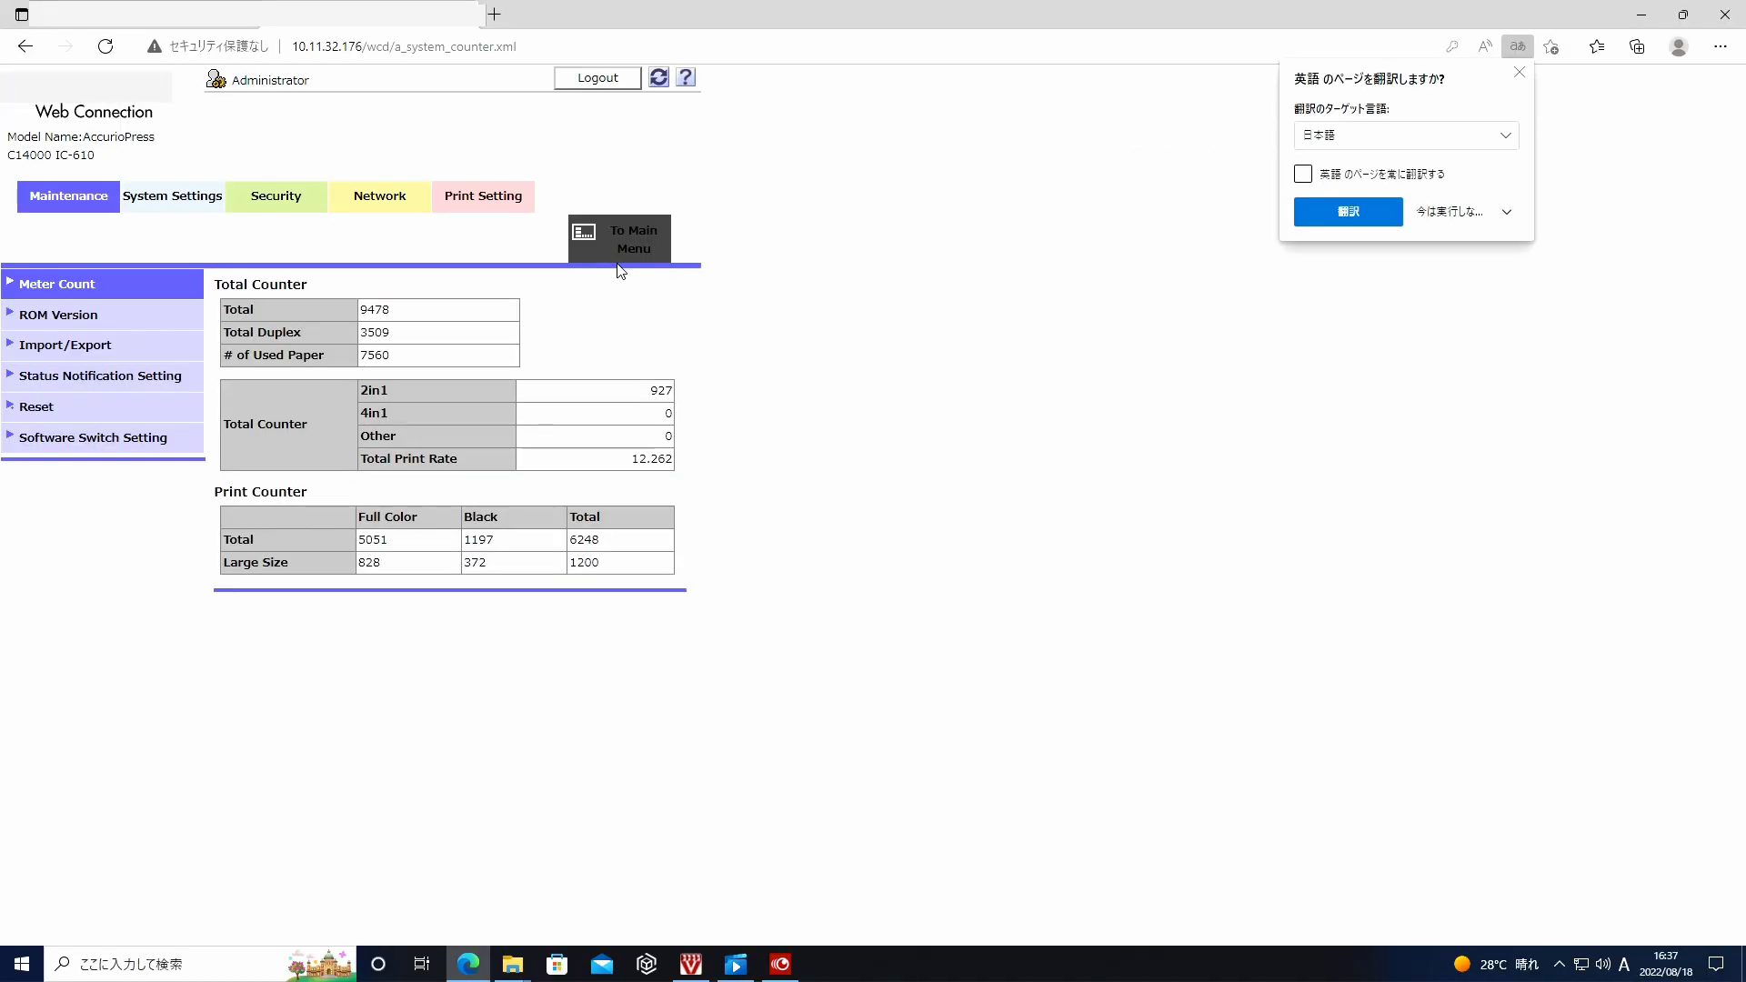
- Go to Network > Hot Folder Setting > User Setting to view the hot folder user list
left_click(405, 204)
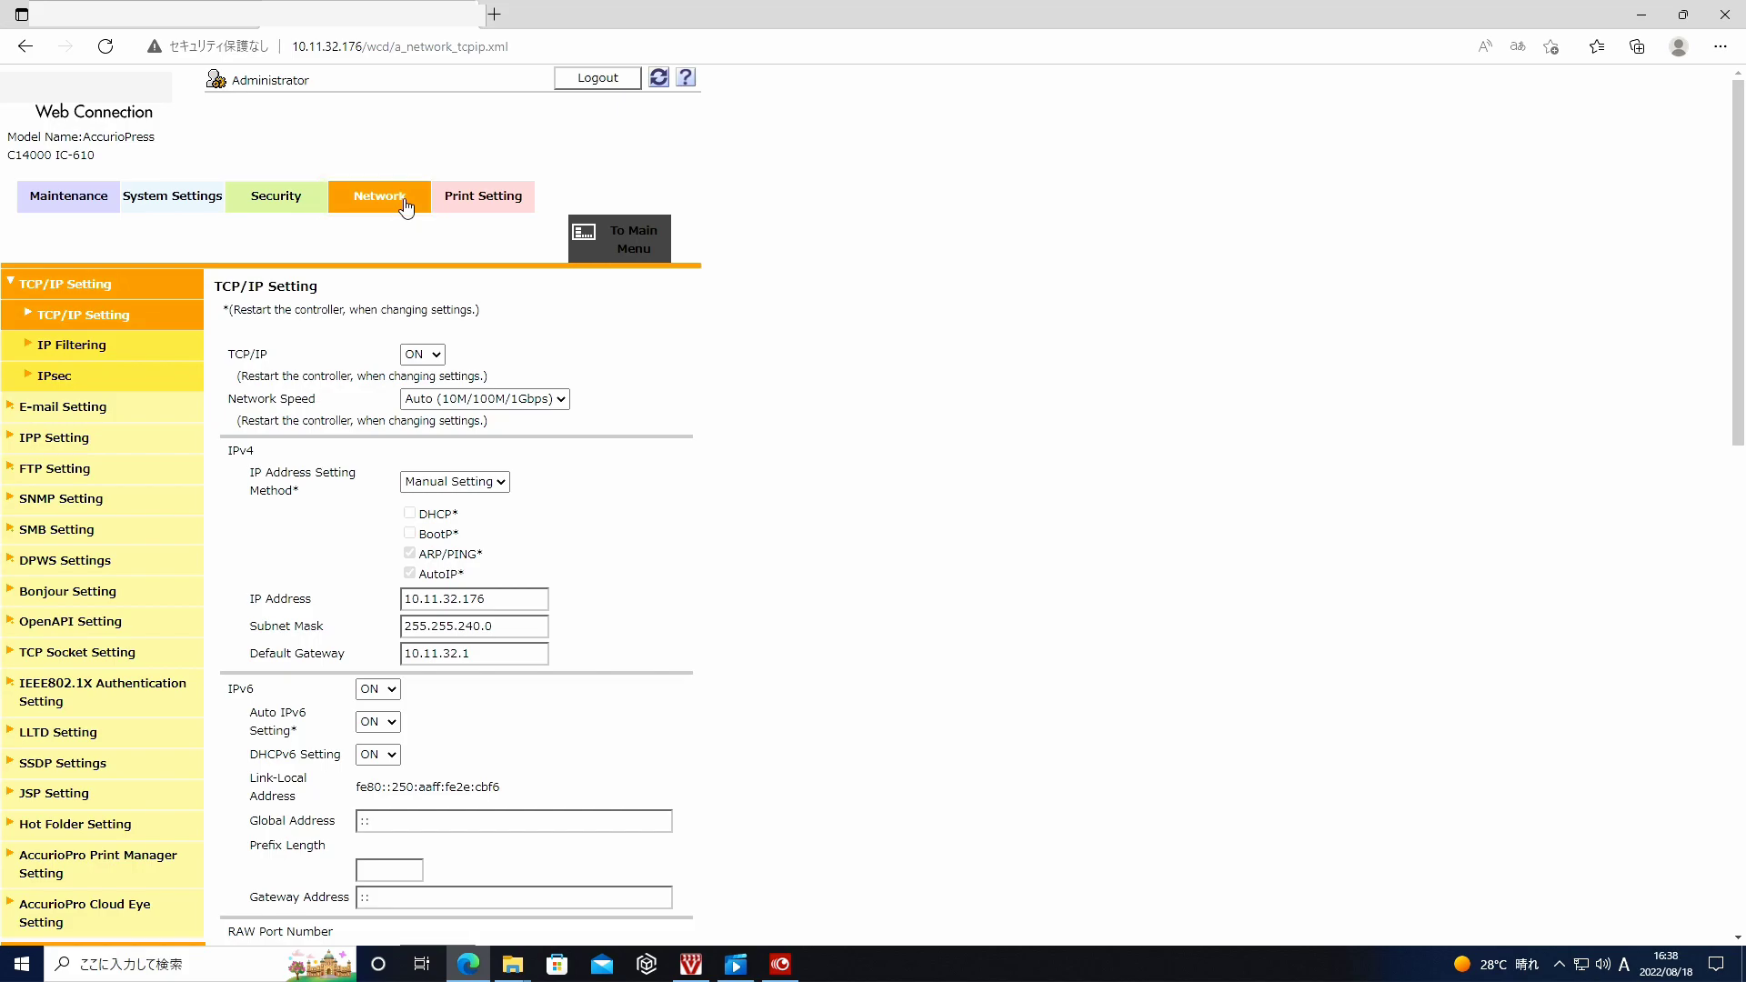
left_click(65, 830)
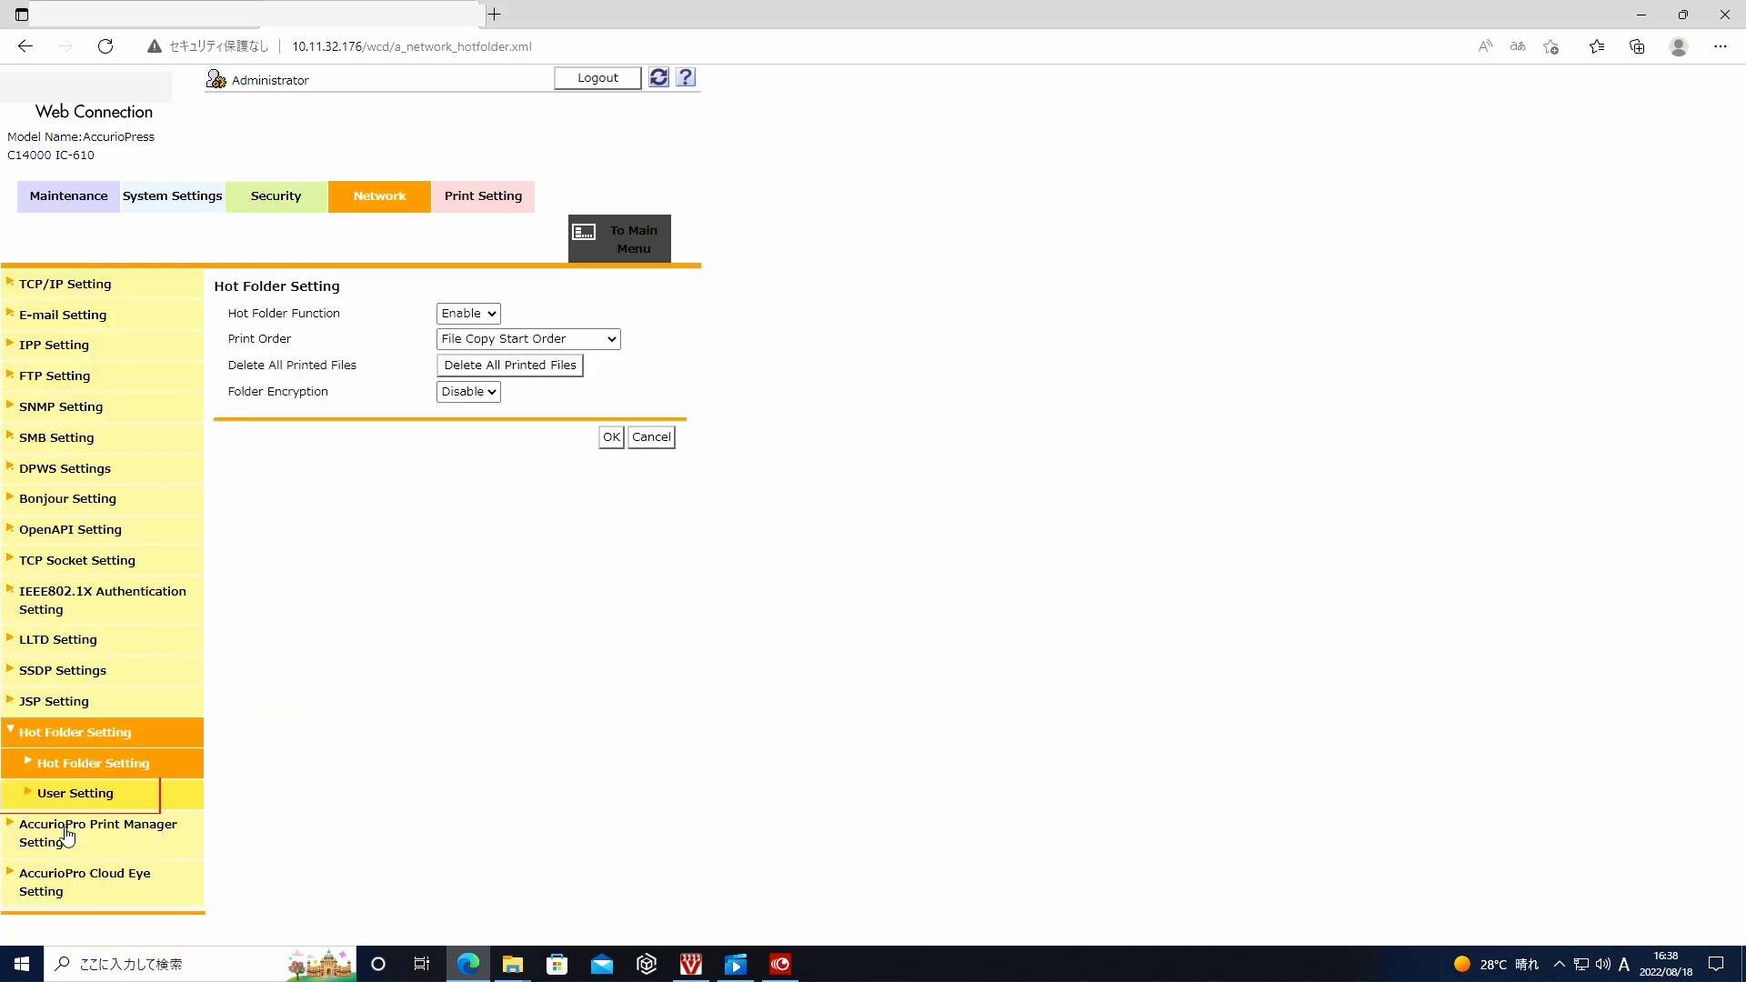
left_click(74, 804)
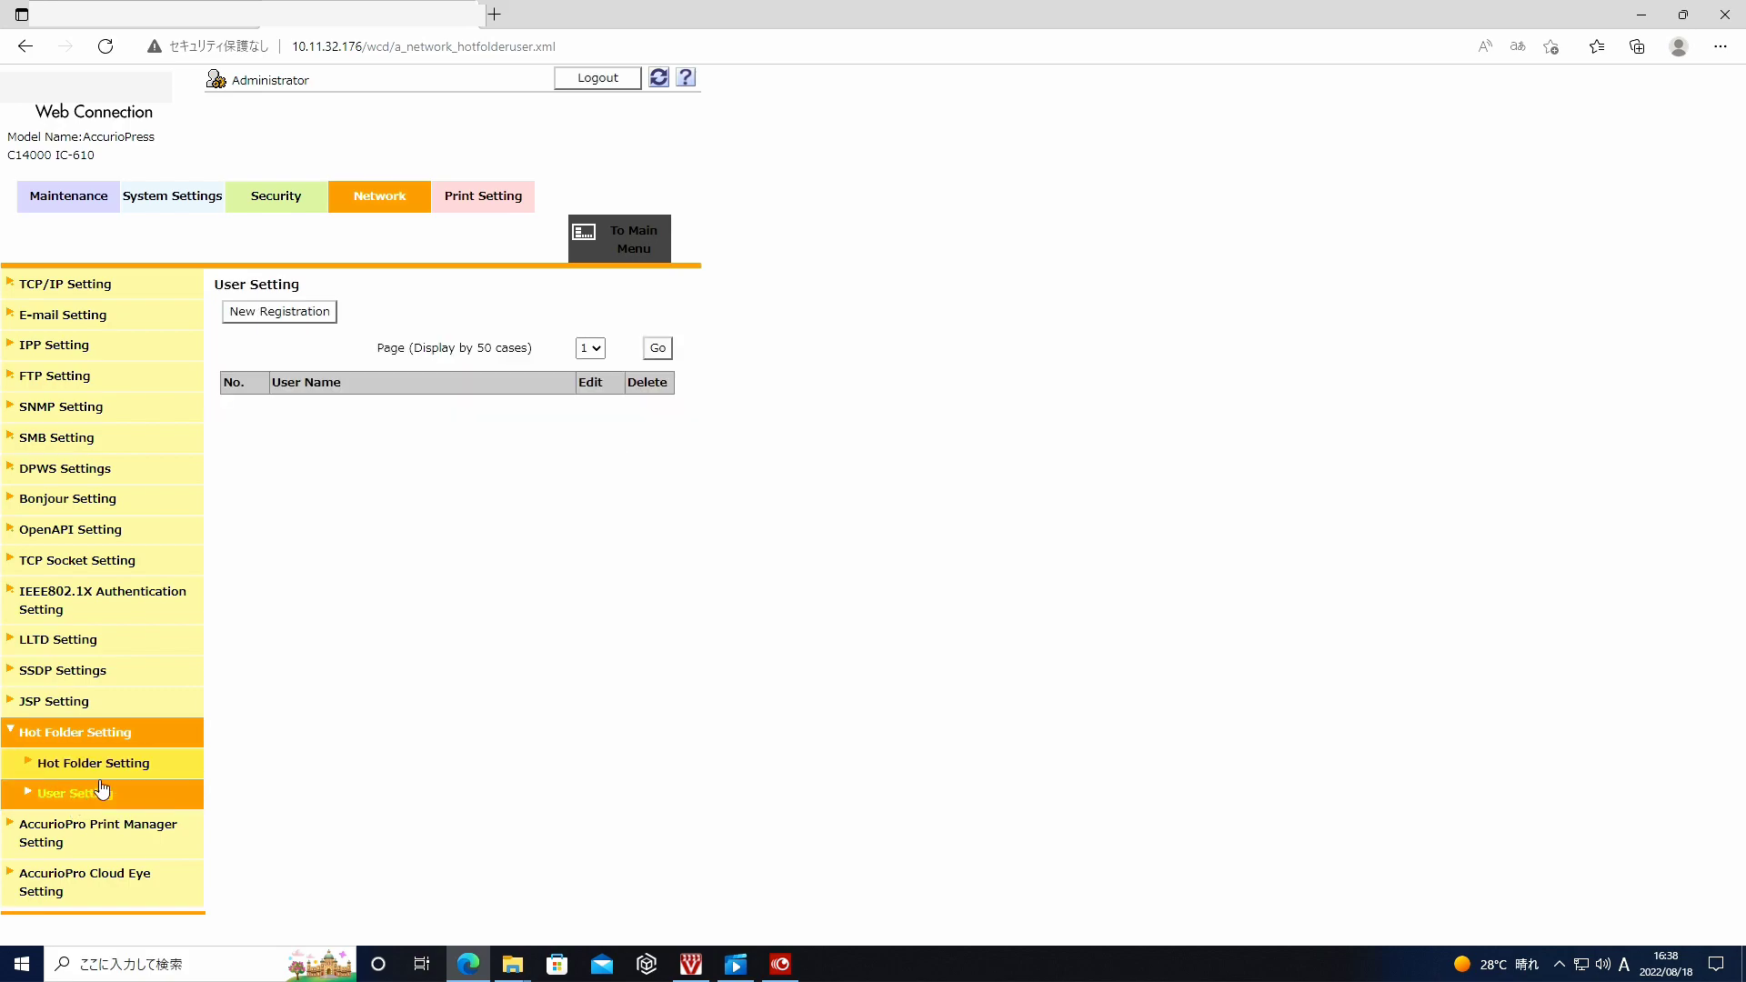
- Register hot folder user No. 1 named User_001 with its password entered and confirmed
left_click(298, 312)
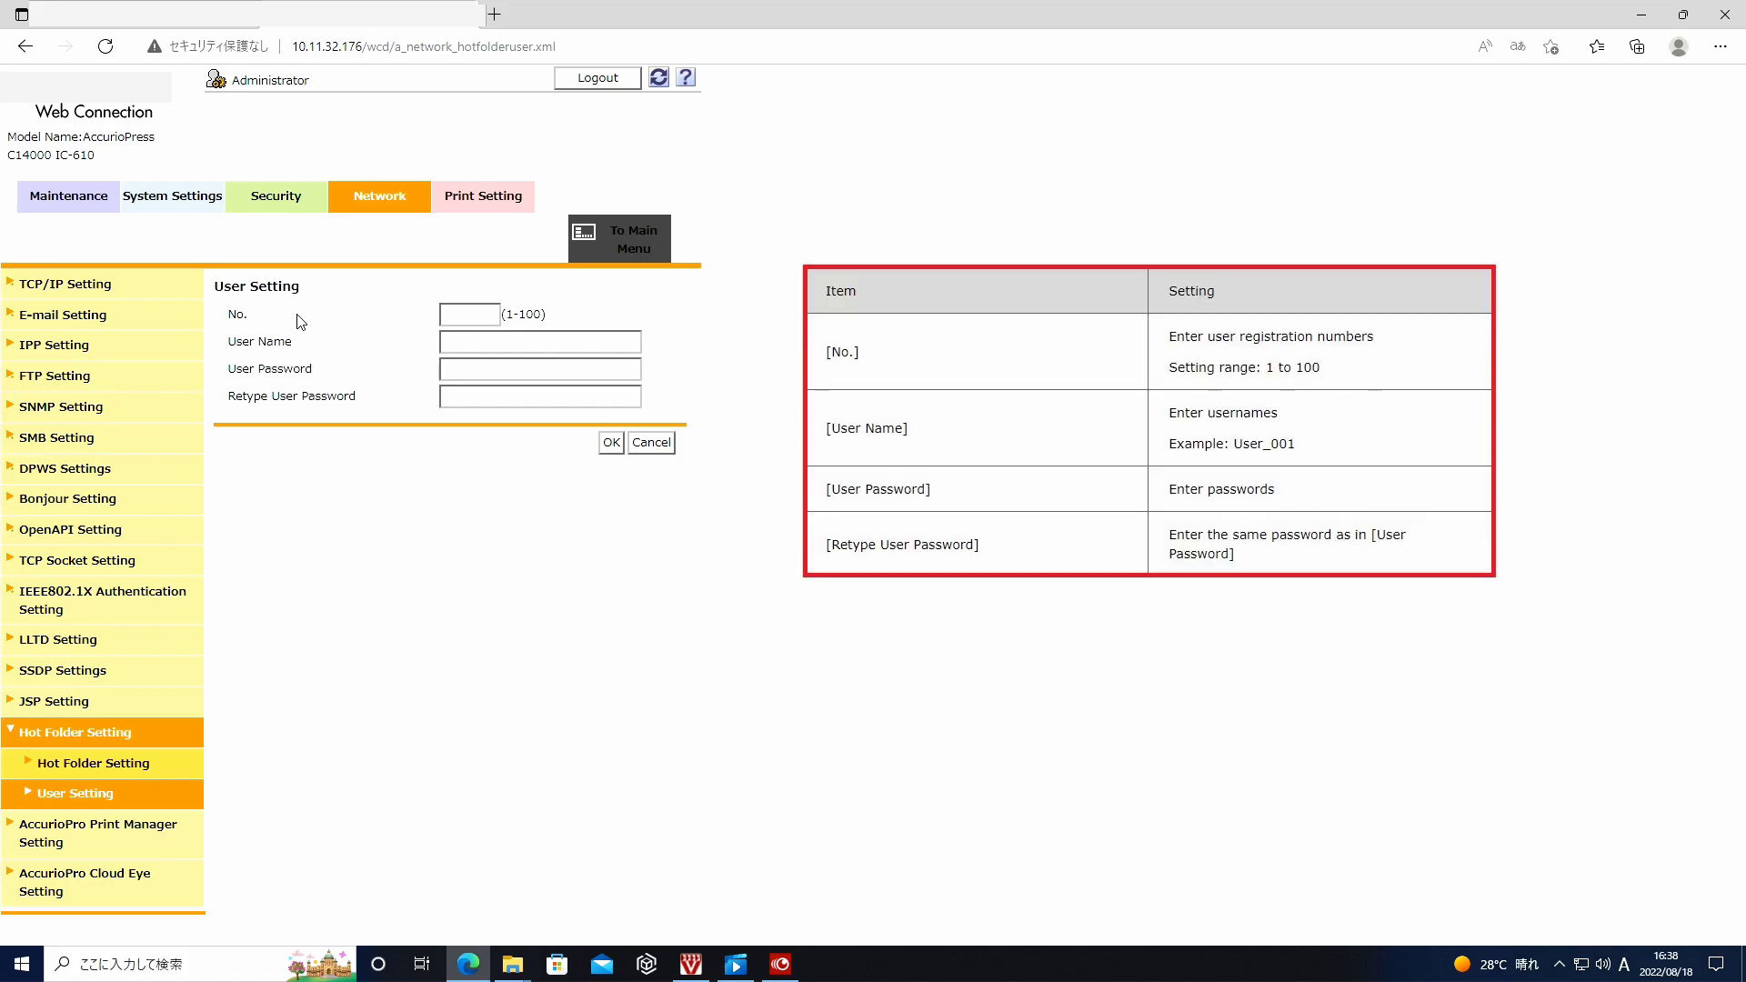
left_click(460, 316)
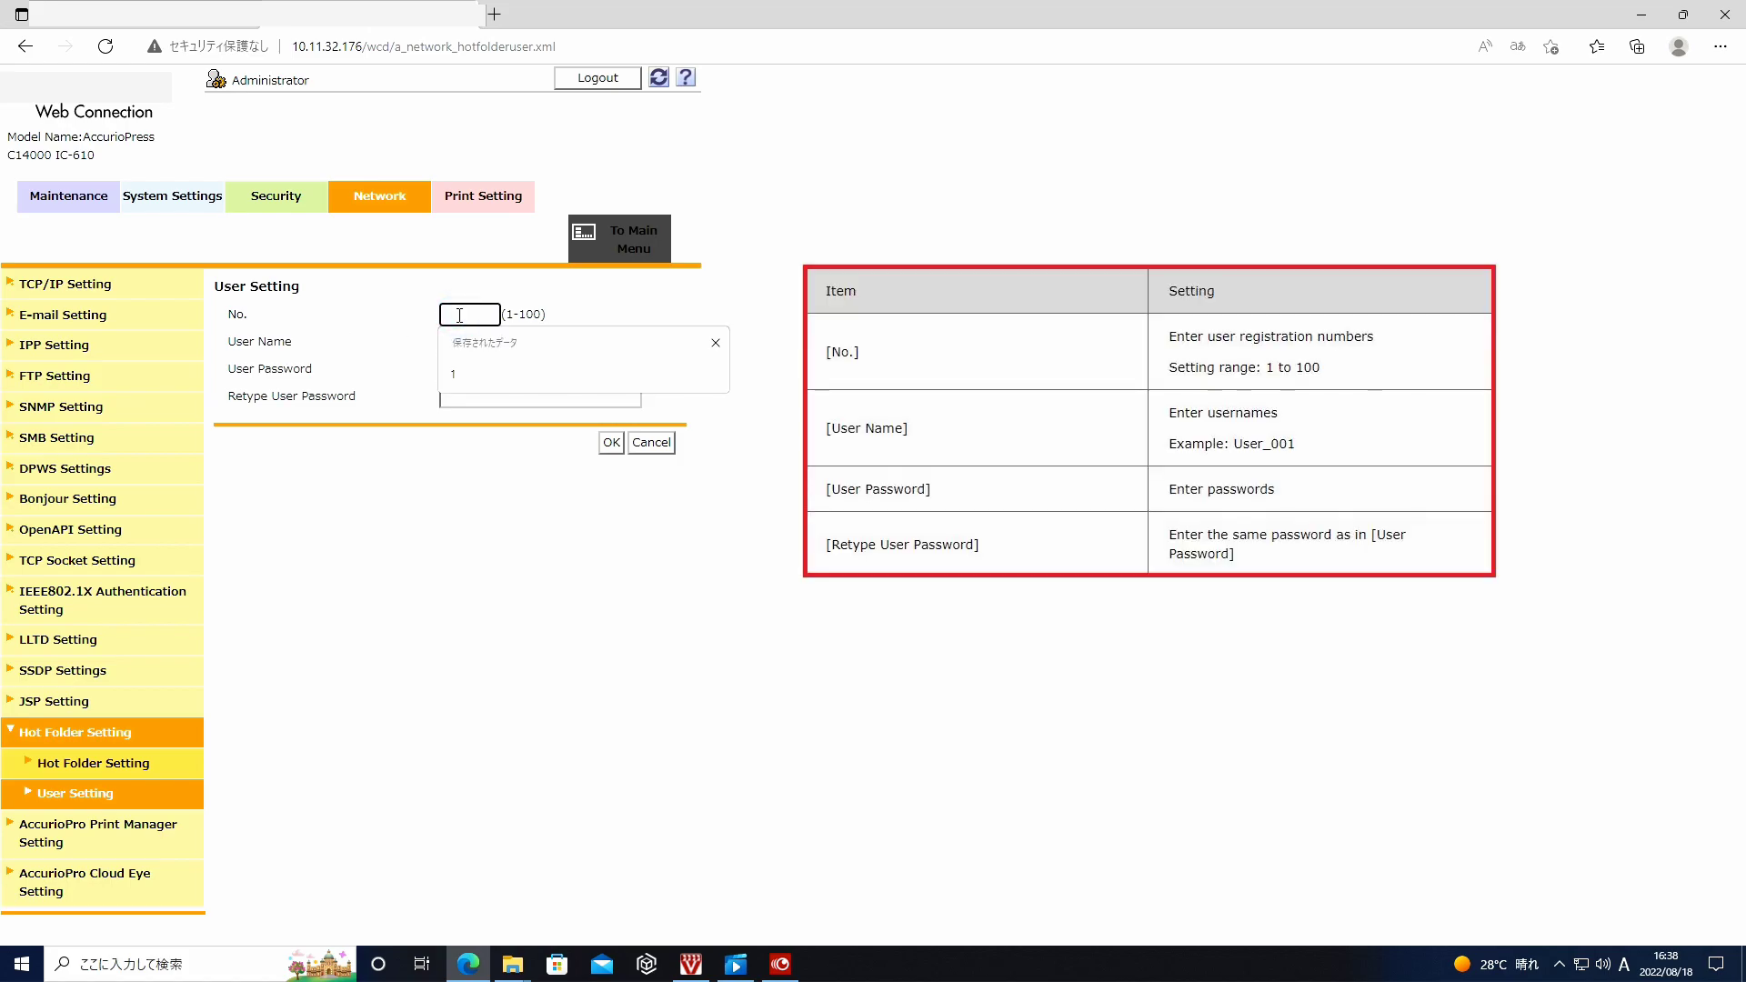
type("1")
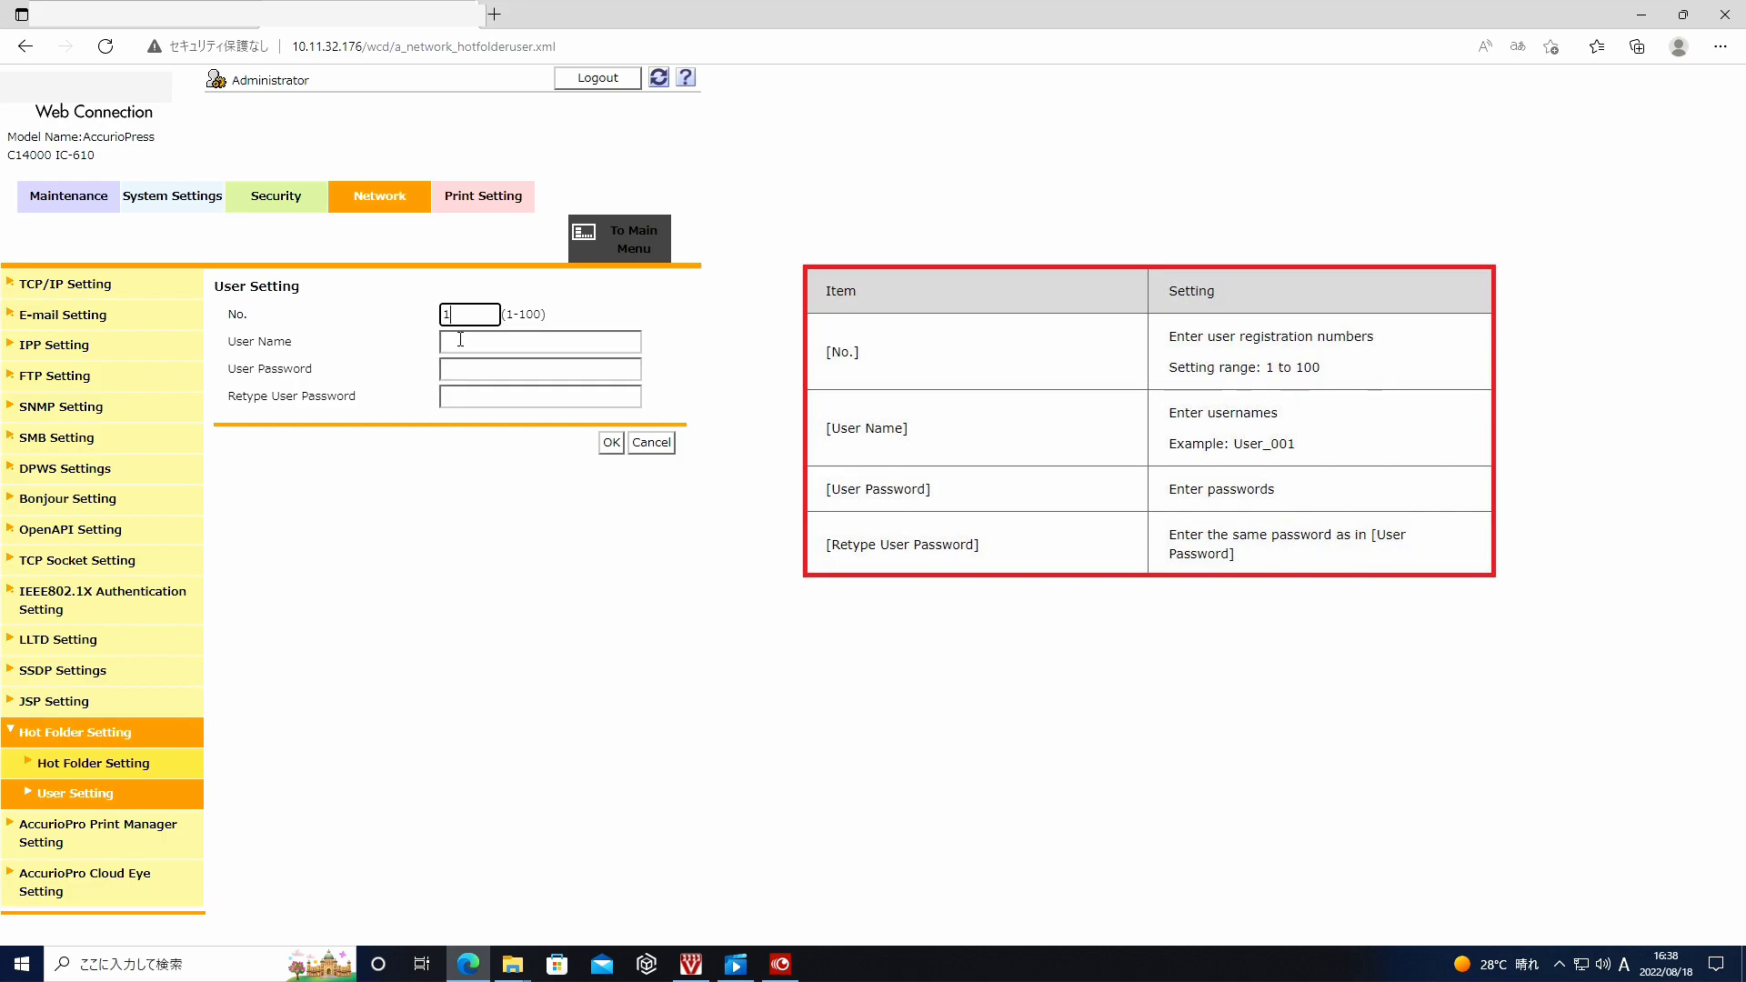
left_click(461, 342)
type("User_")
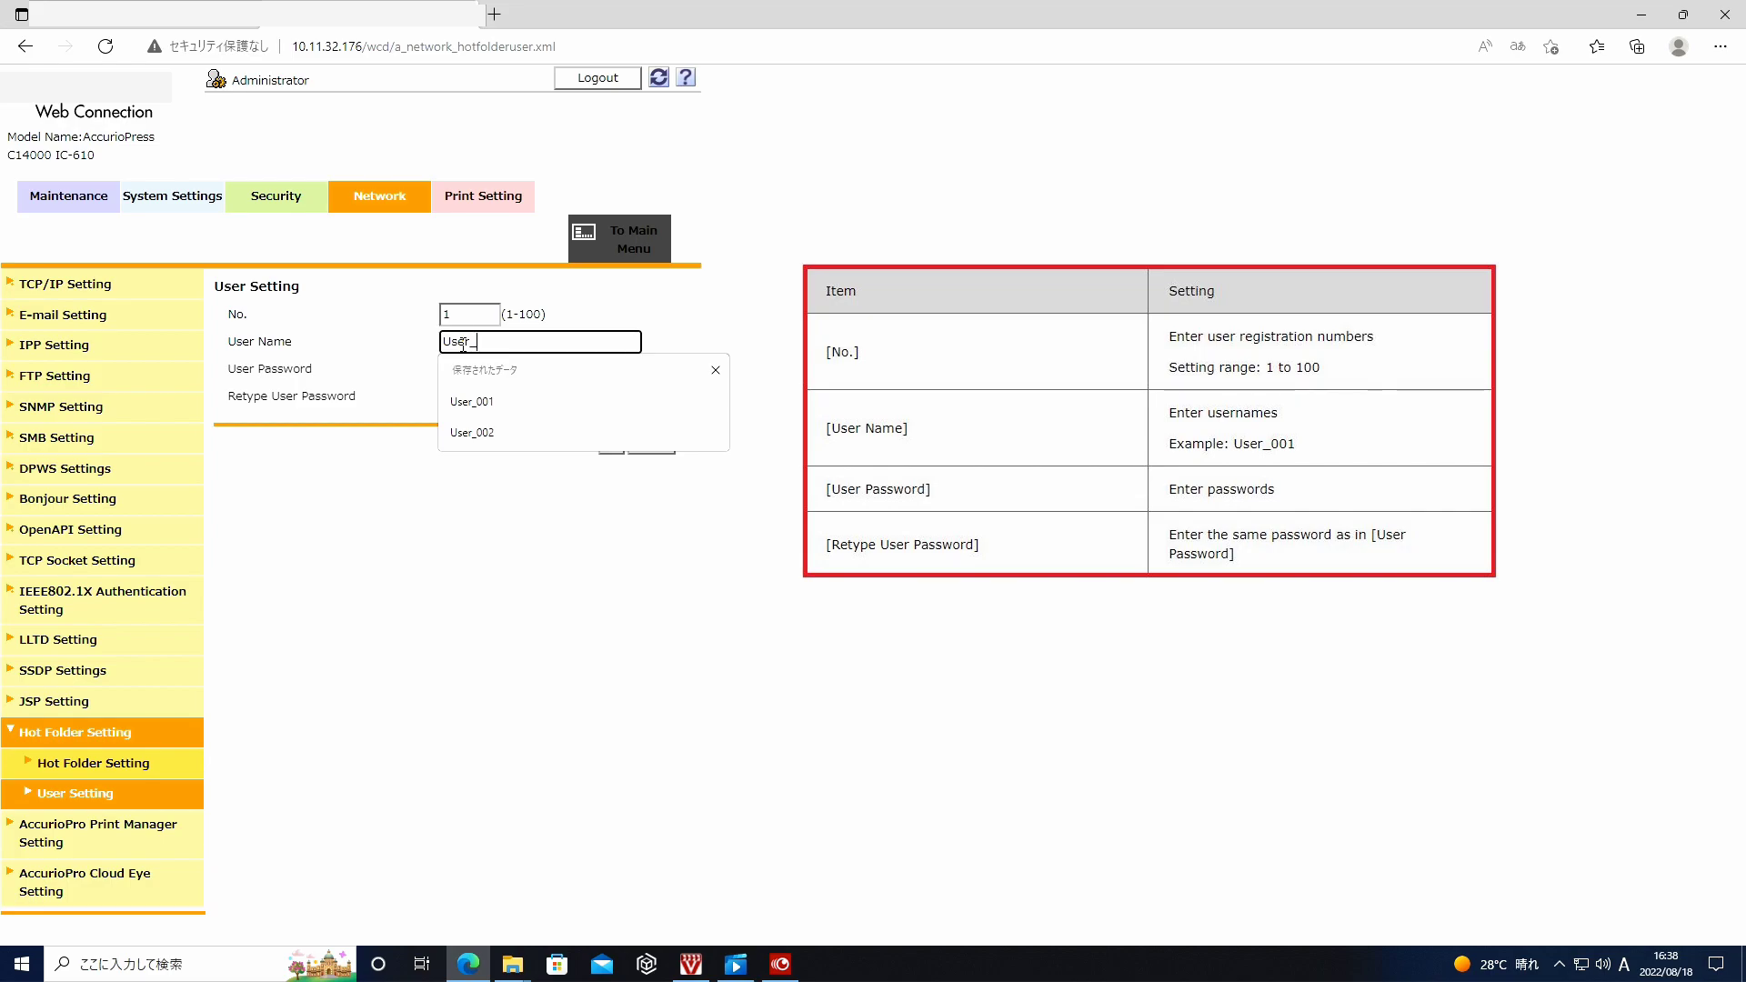
type("001")
left_click(463, 368)
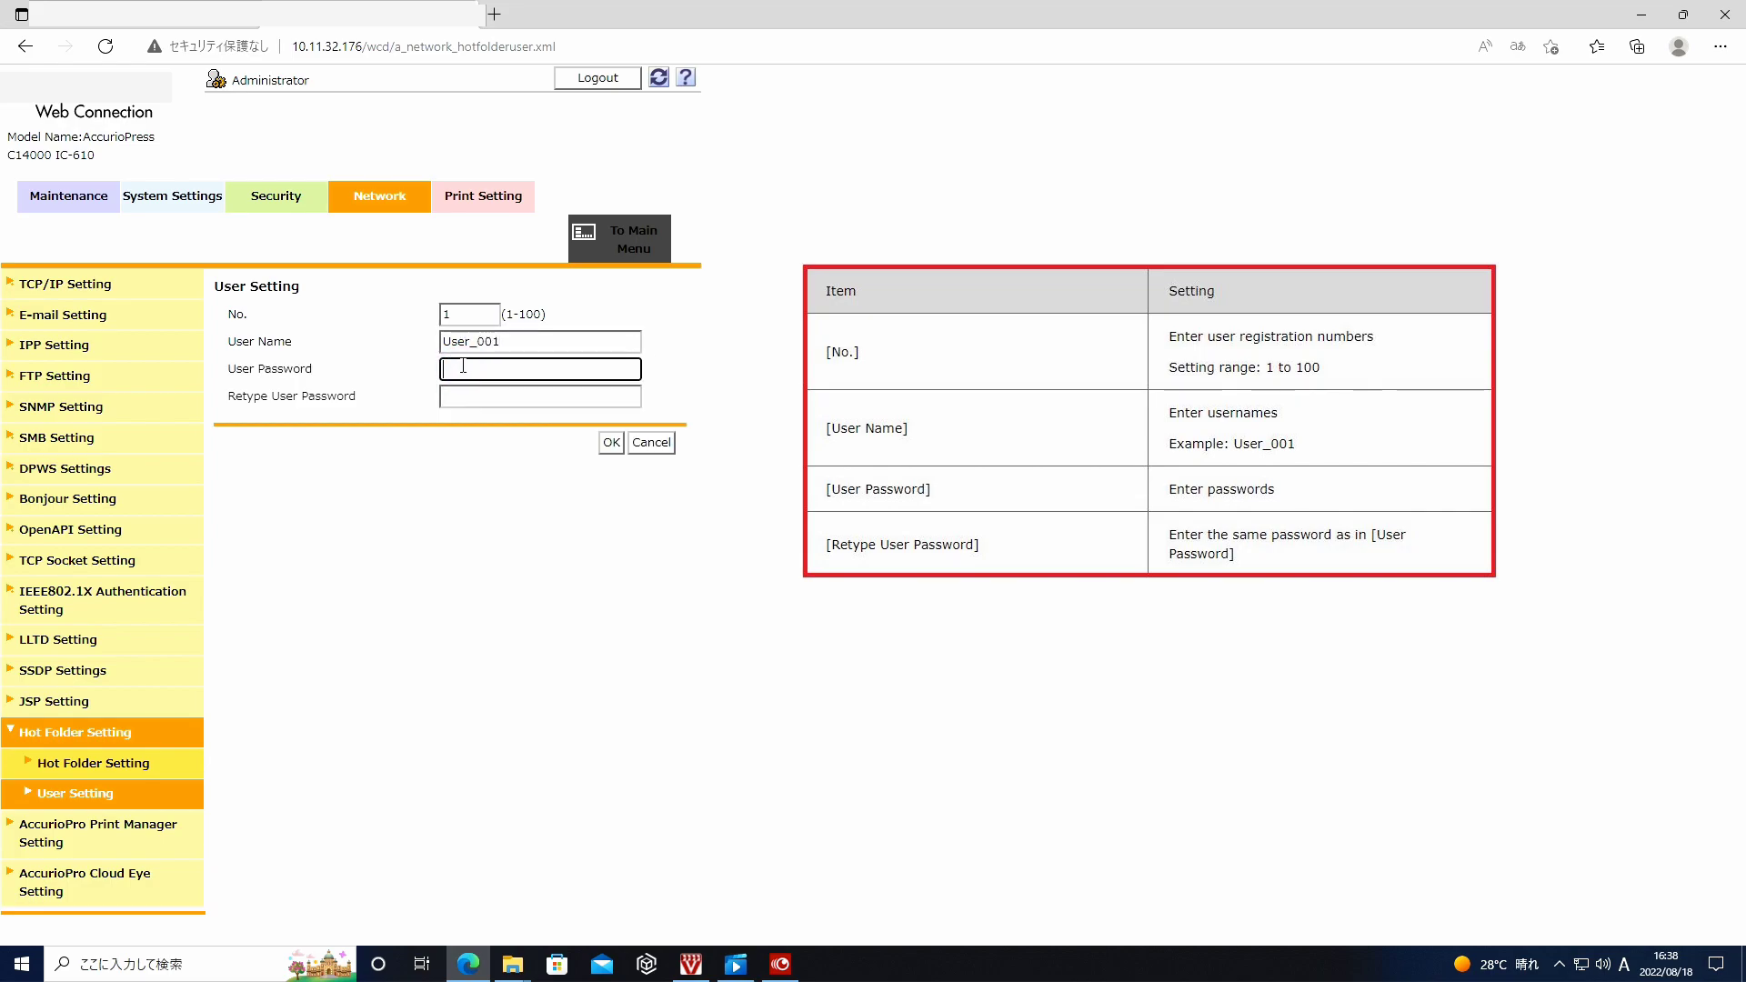
type("12345678")
left_click(474, 397)
type("12345678")
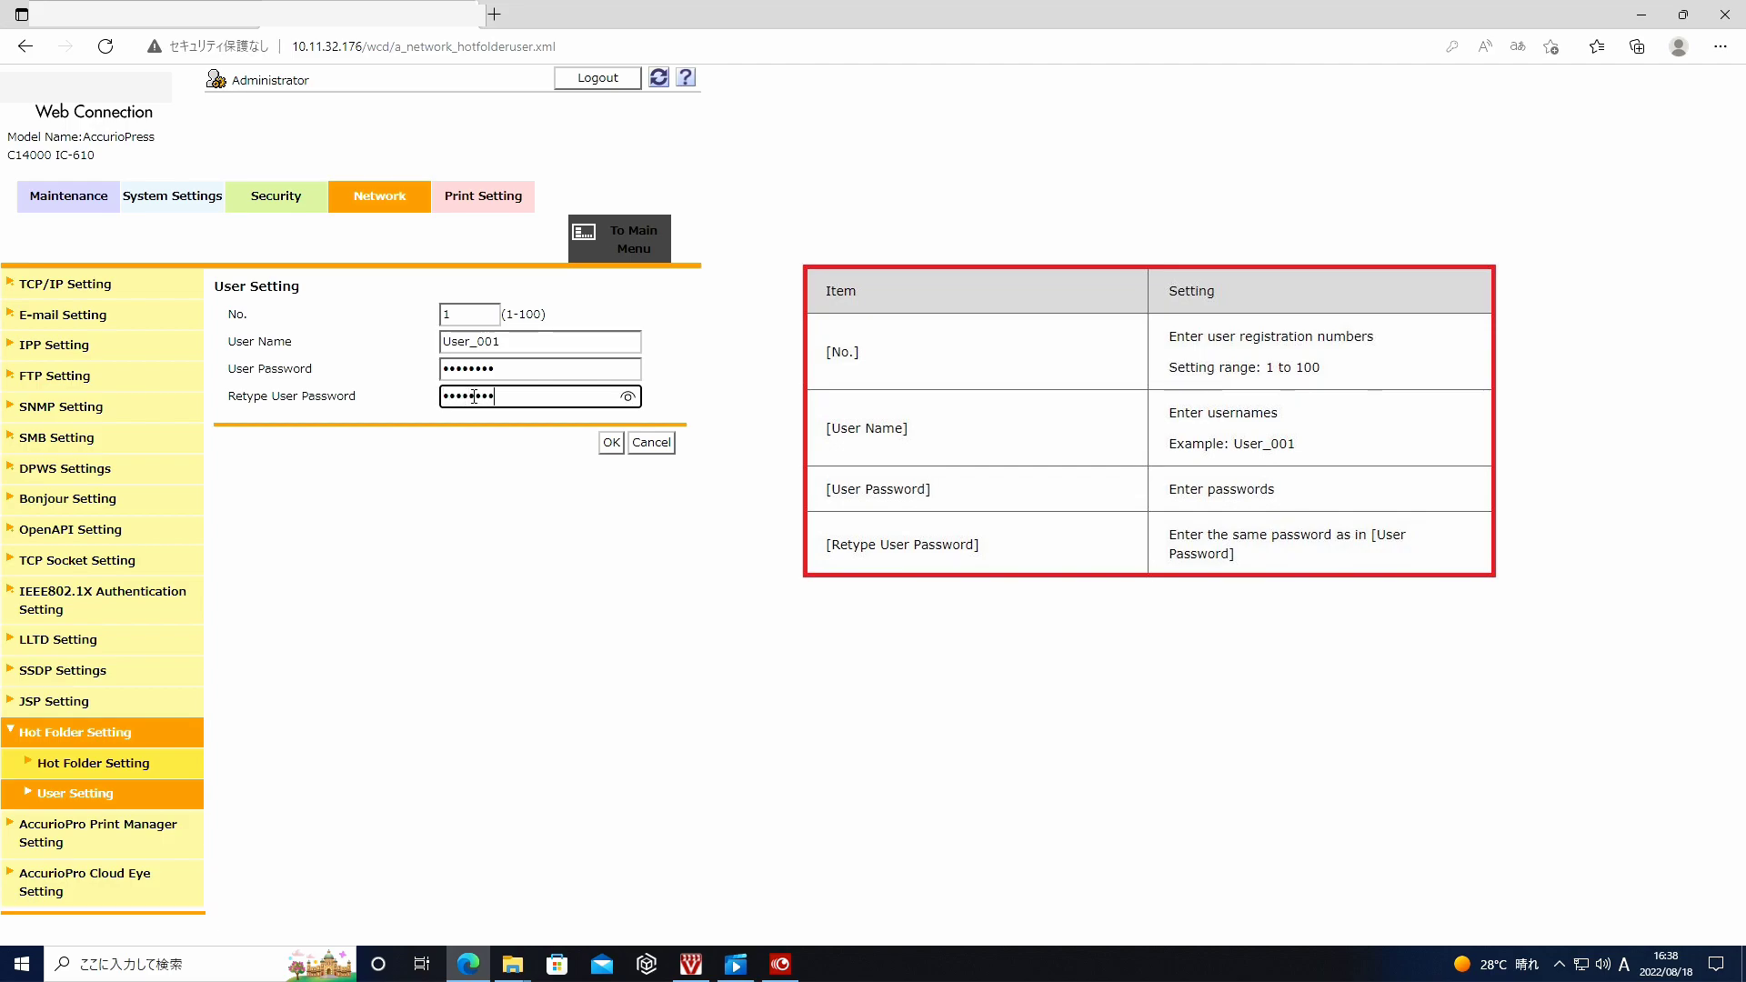
left_click(611, 444)
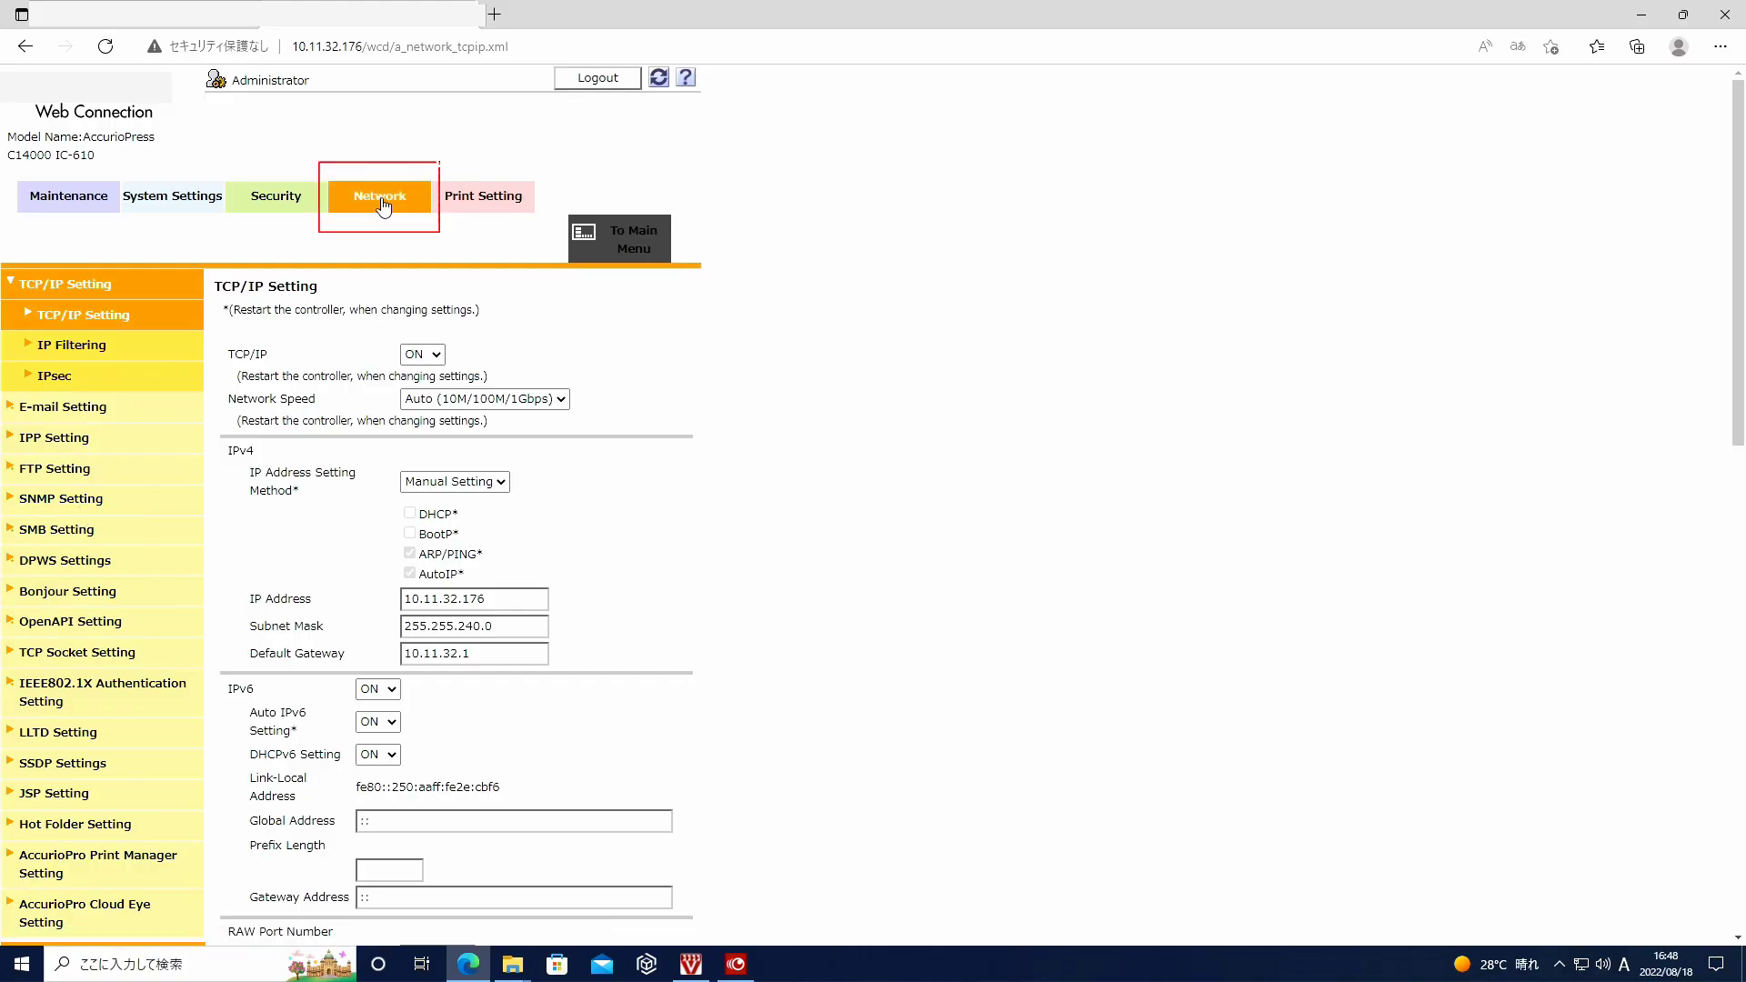
- In Hot Folder Setting choose Enable, File Copy Start Order and encryption Disable, then save
left_click(80, 824)
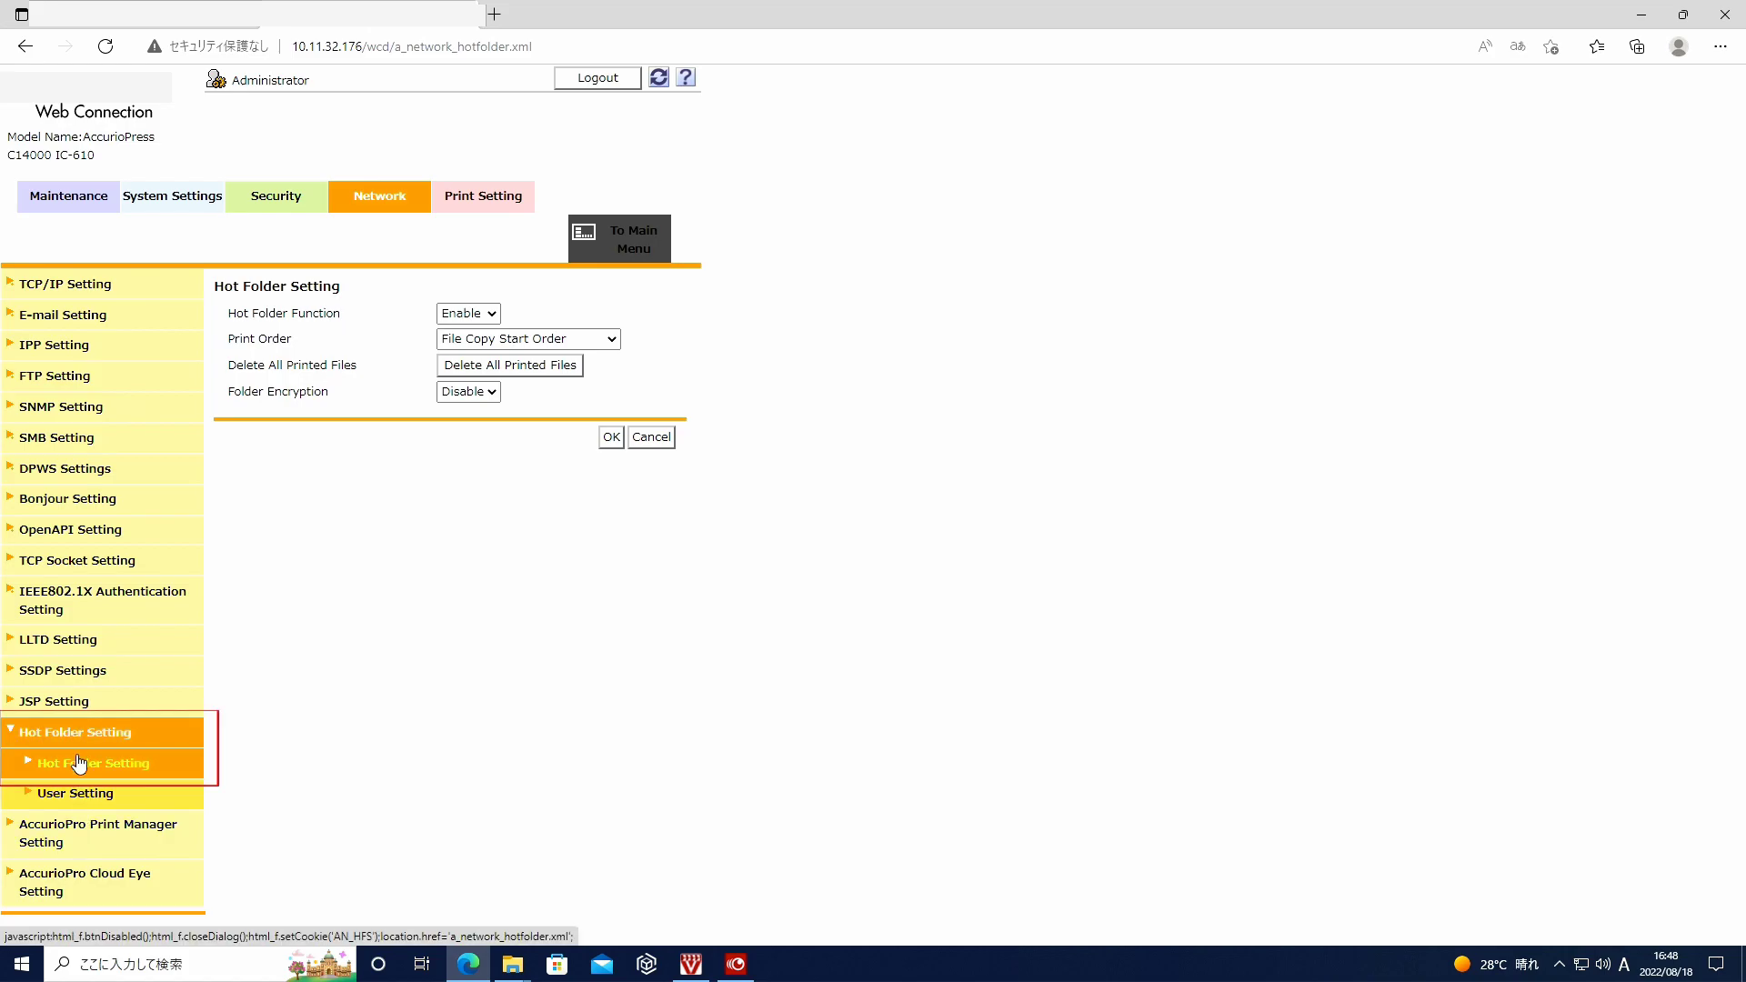
left_click(80, 768)
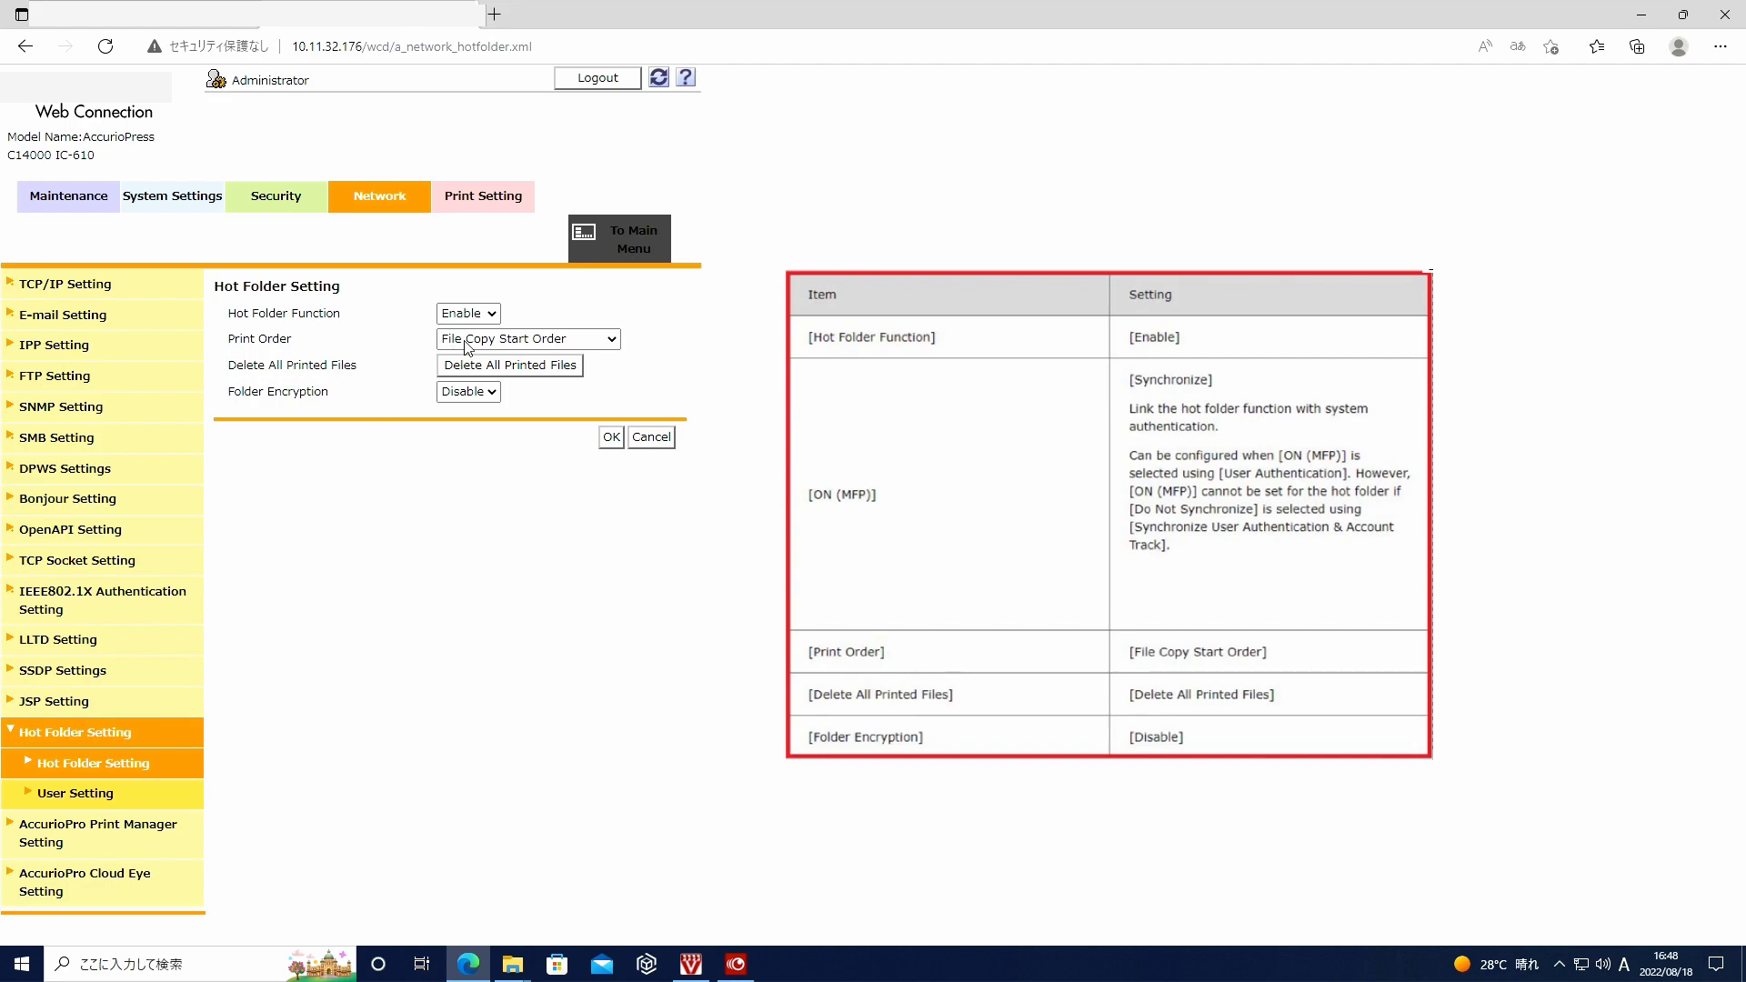
left_click(491, 315)
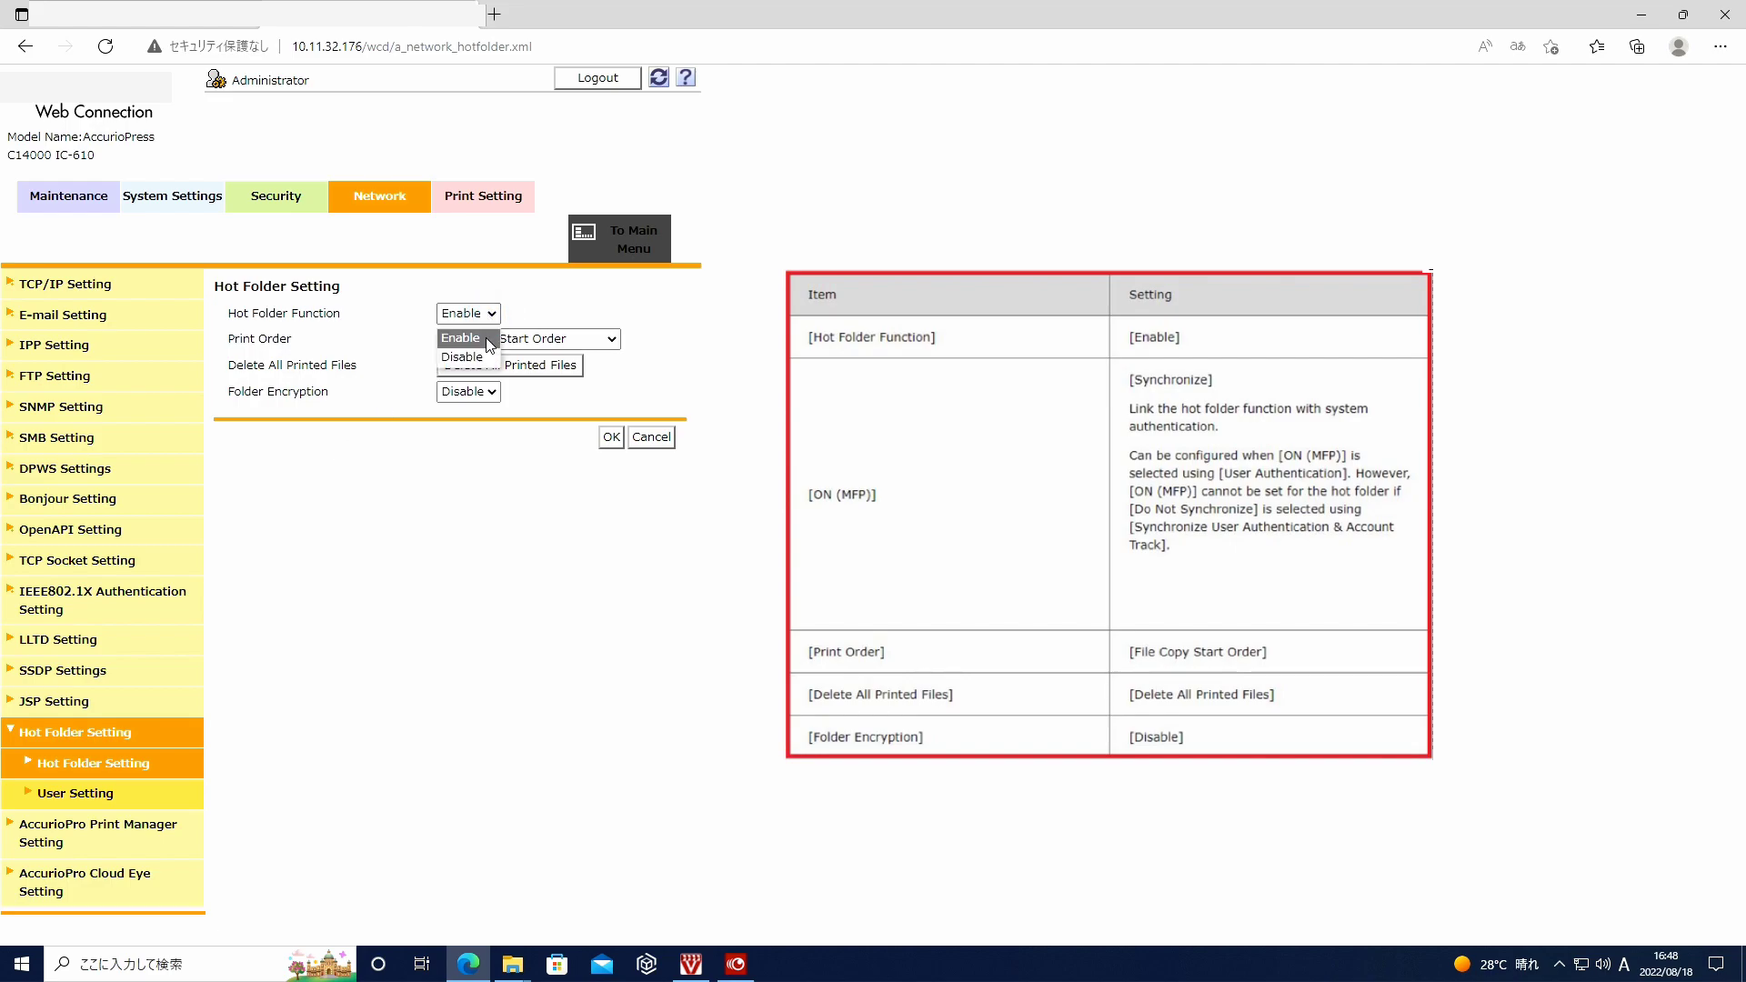
left_click(490, 344)
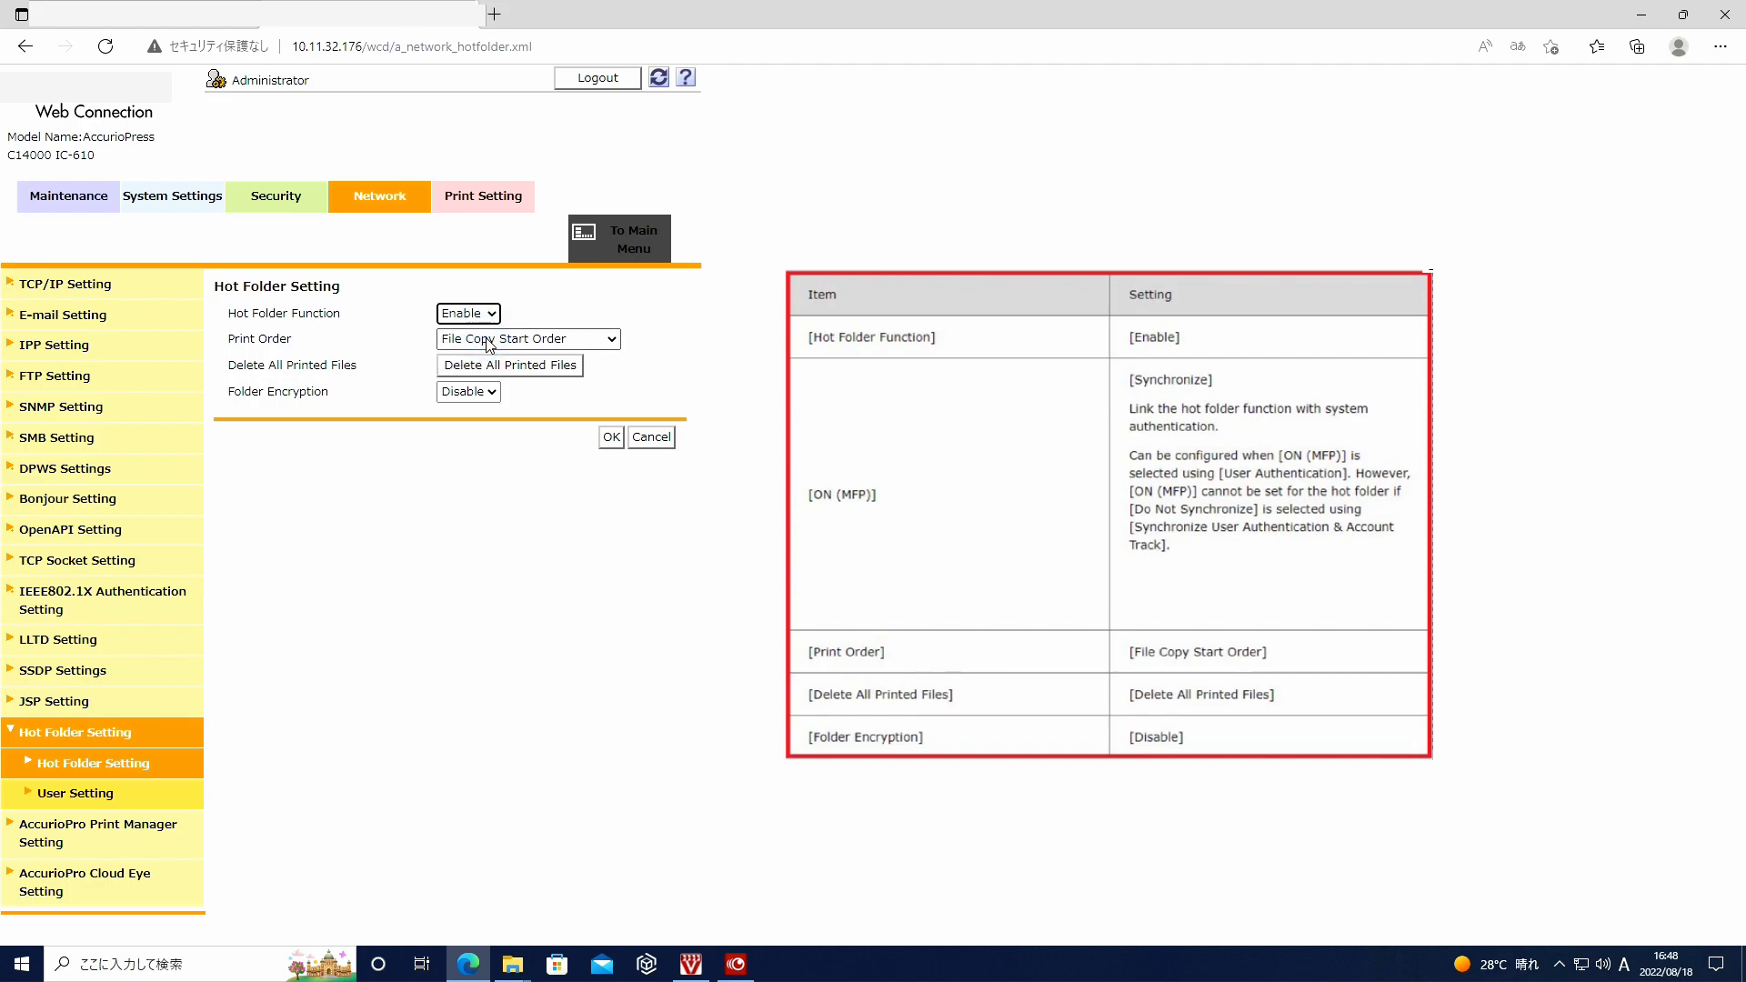
left_click(596, 344)
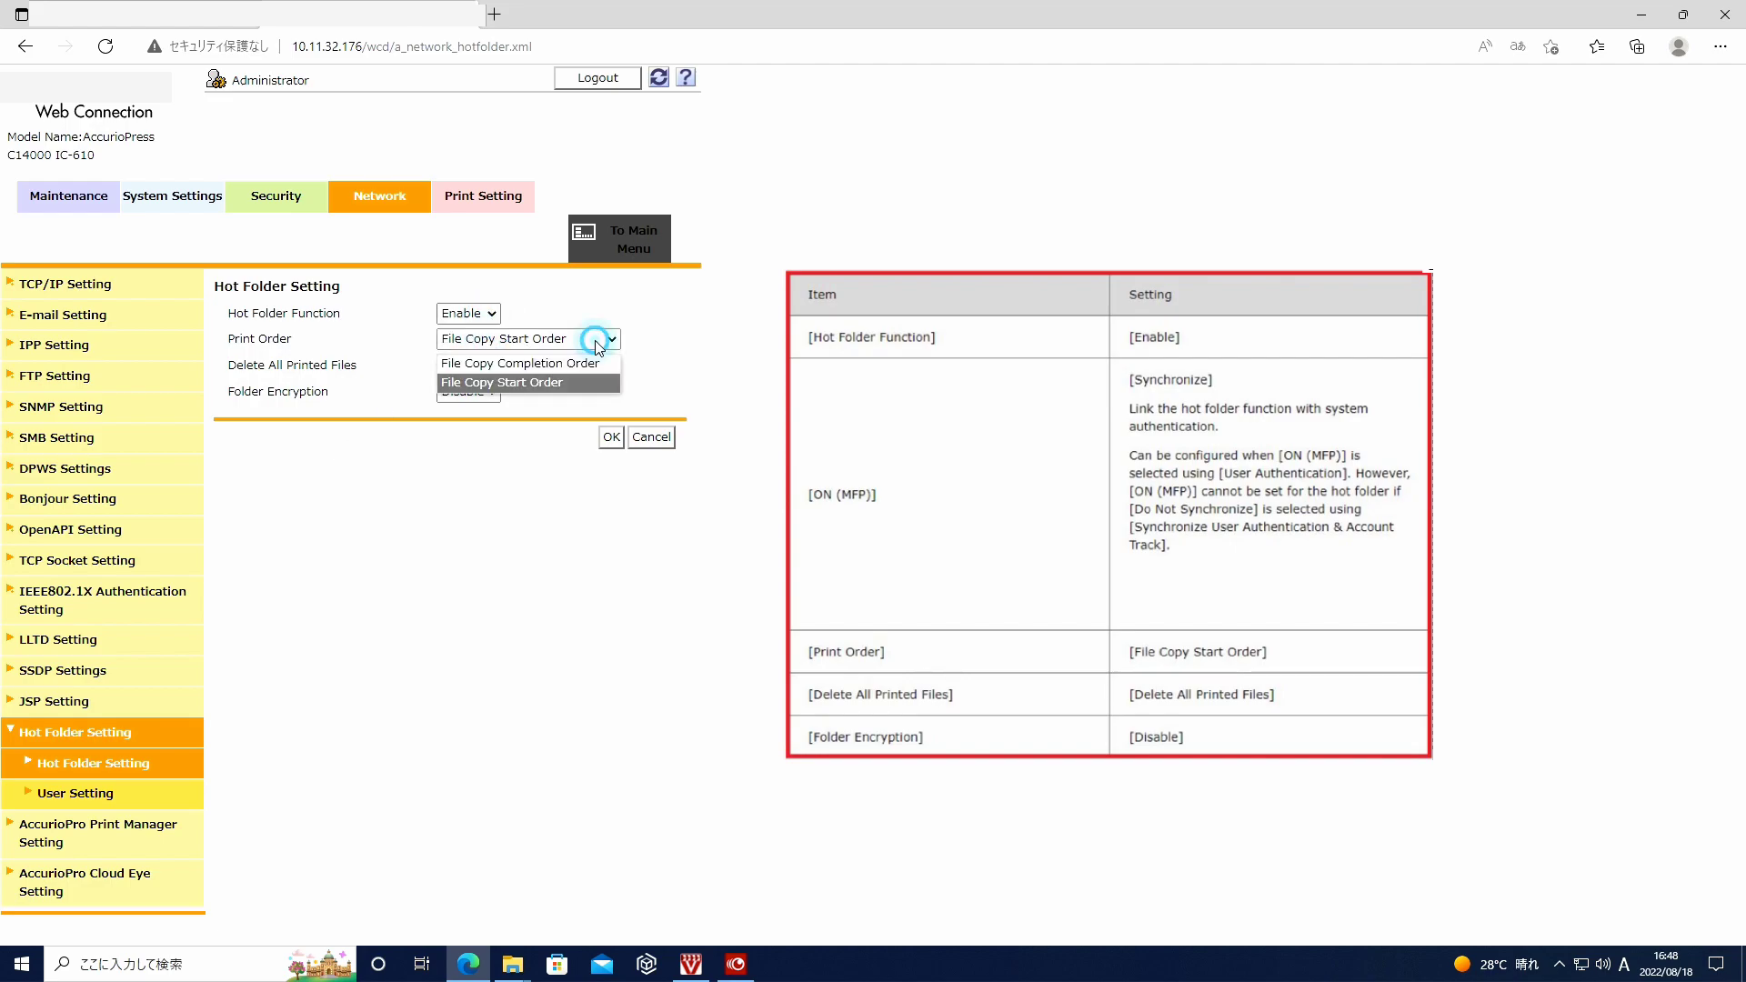
left_click(572, 393)
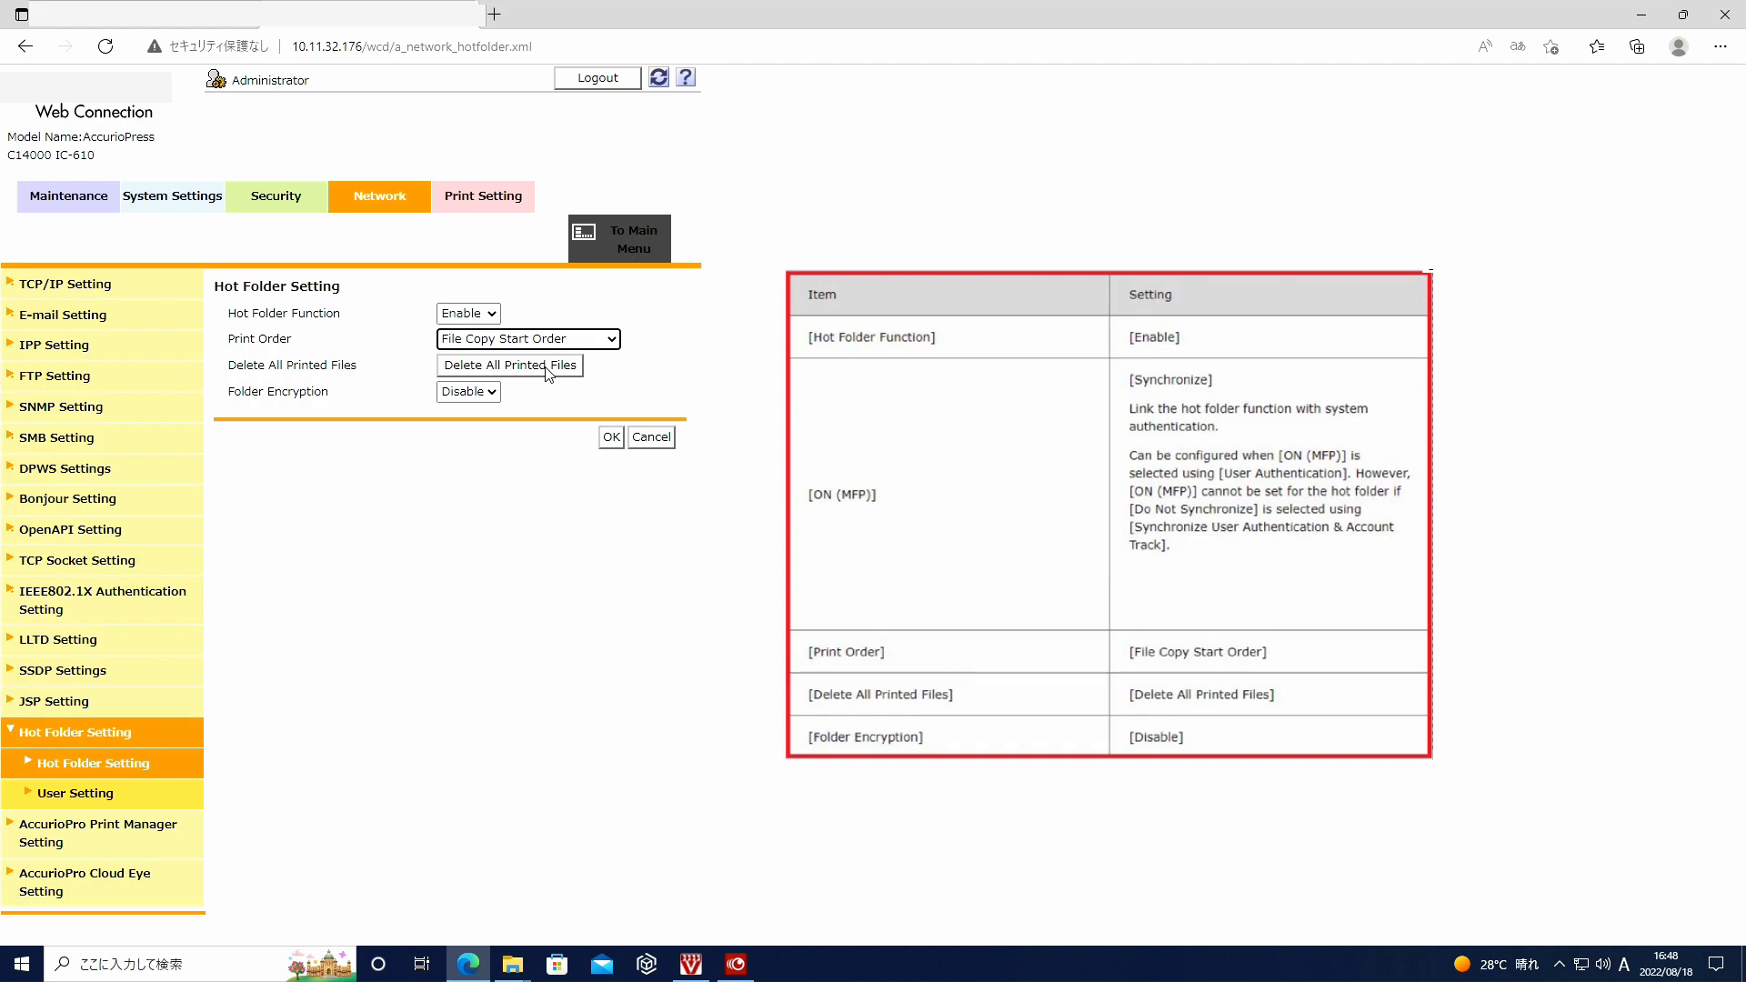
left_click(466, 393)
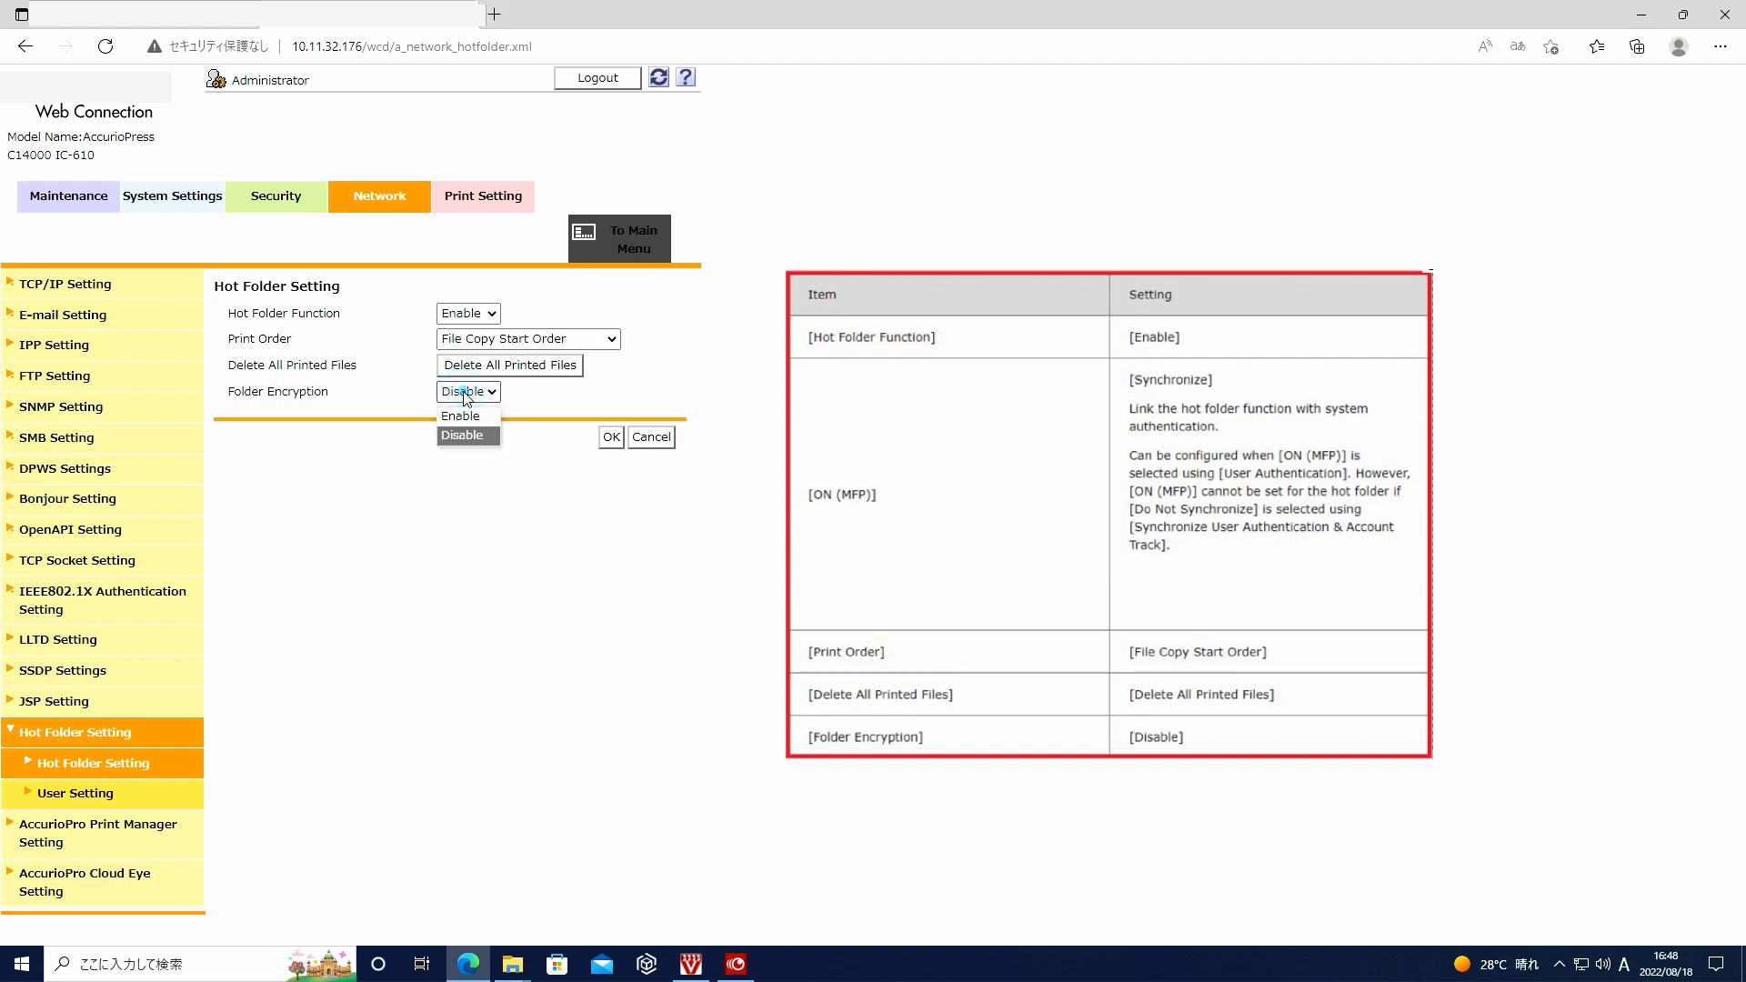
left_click(462, 435)
left_click(611, 438)
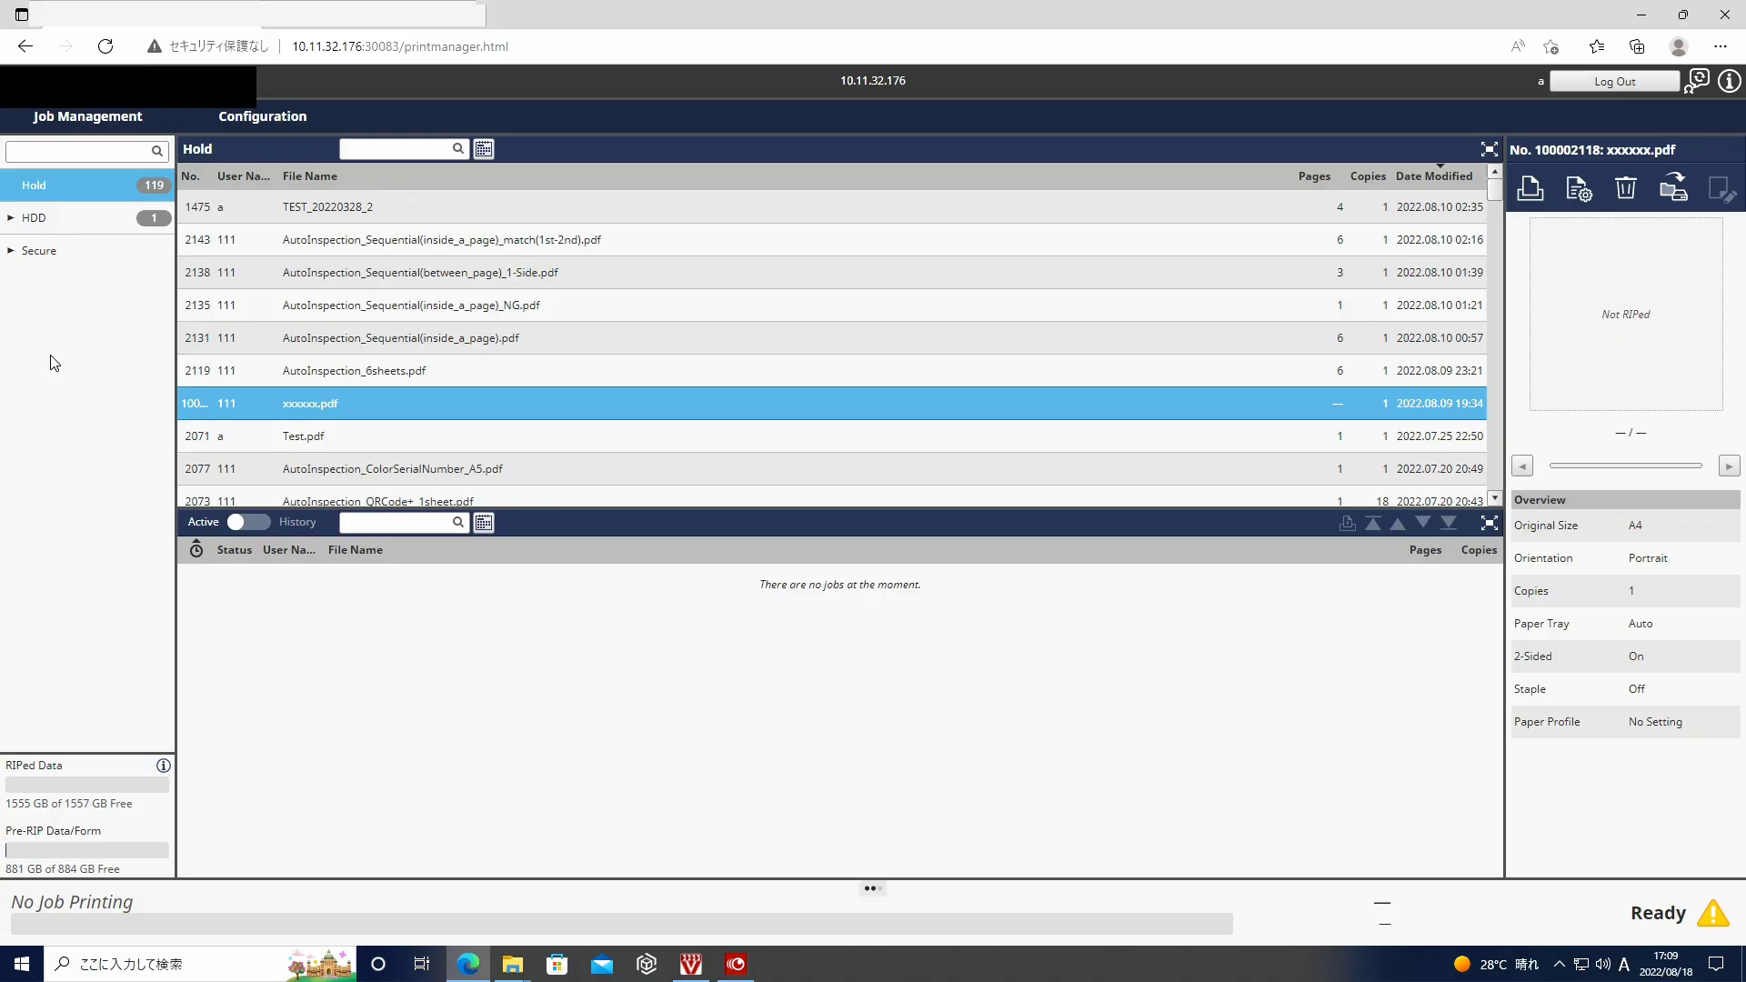
left_click(253, 120)
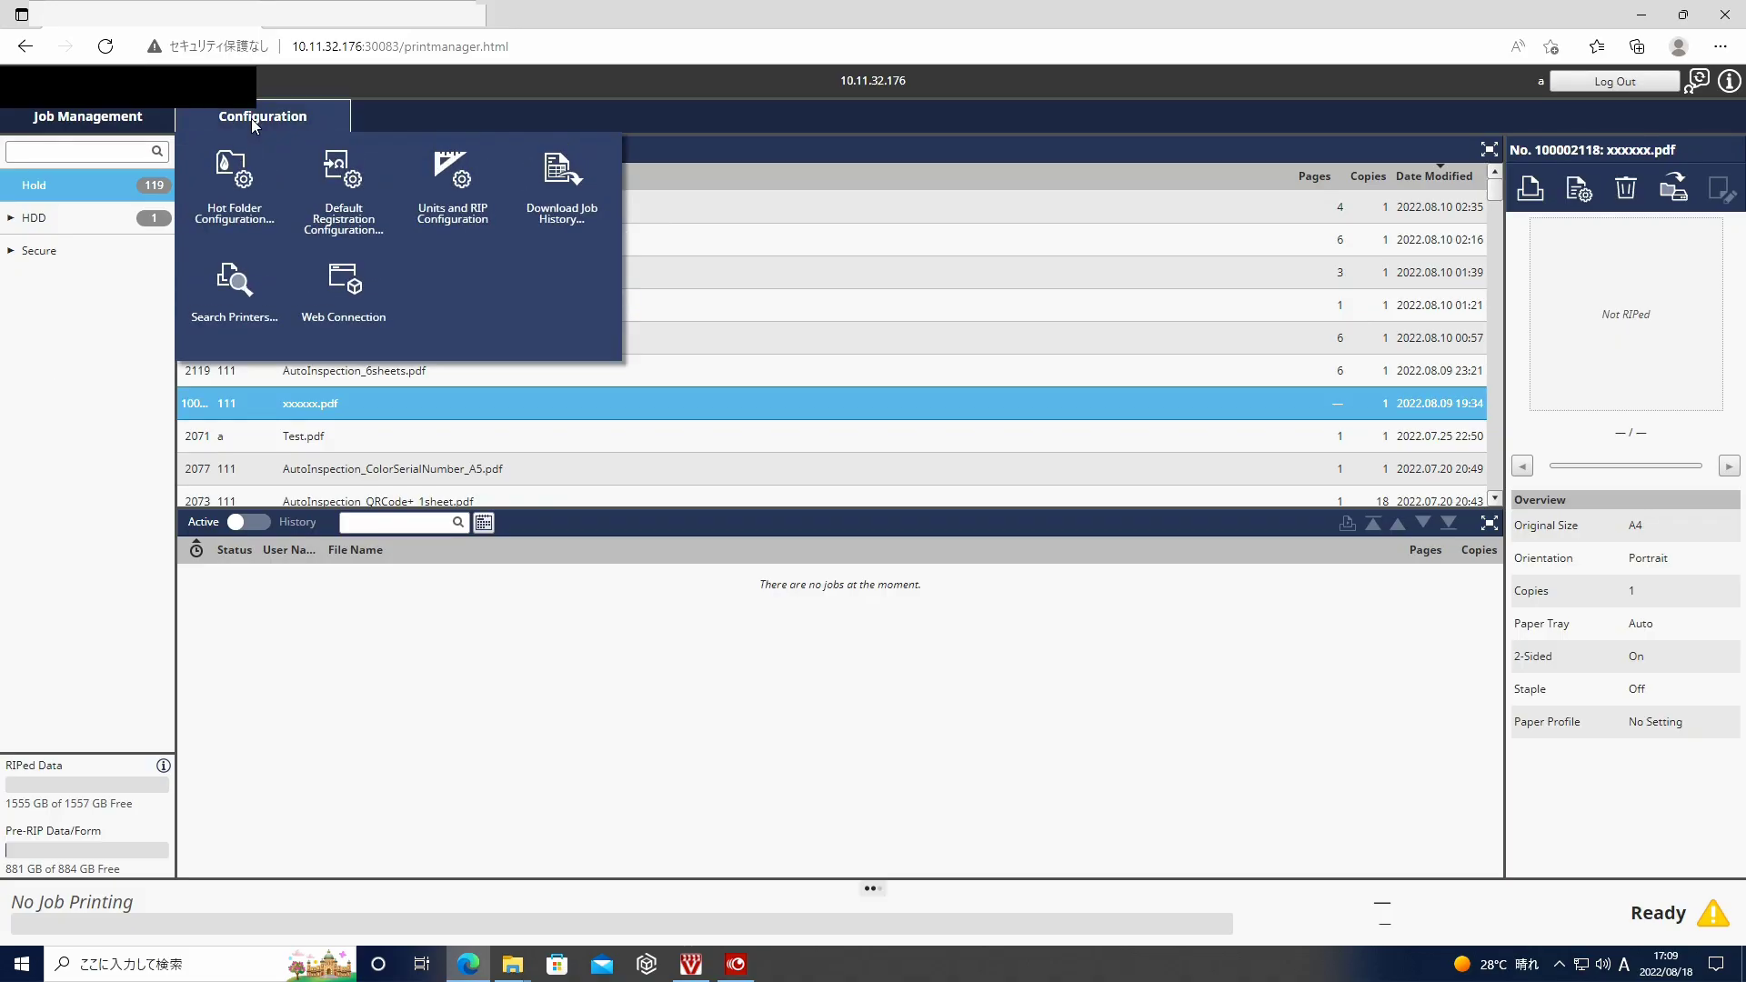
- Create a new hot folder named Hot Folder_001 with Print as the output method
left_click(242, 189)
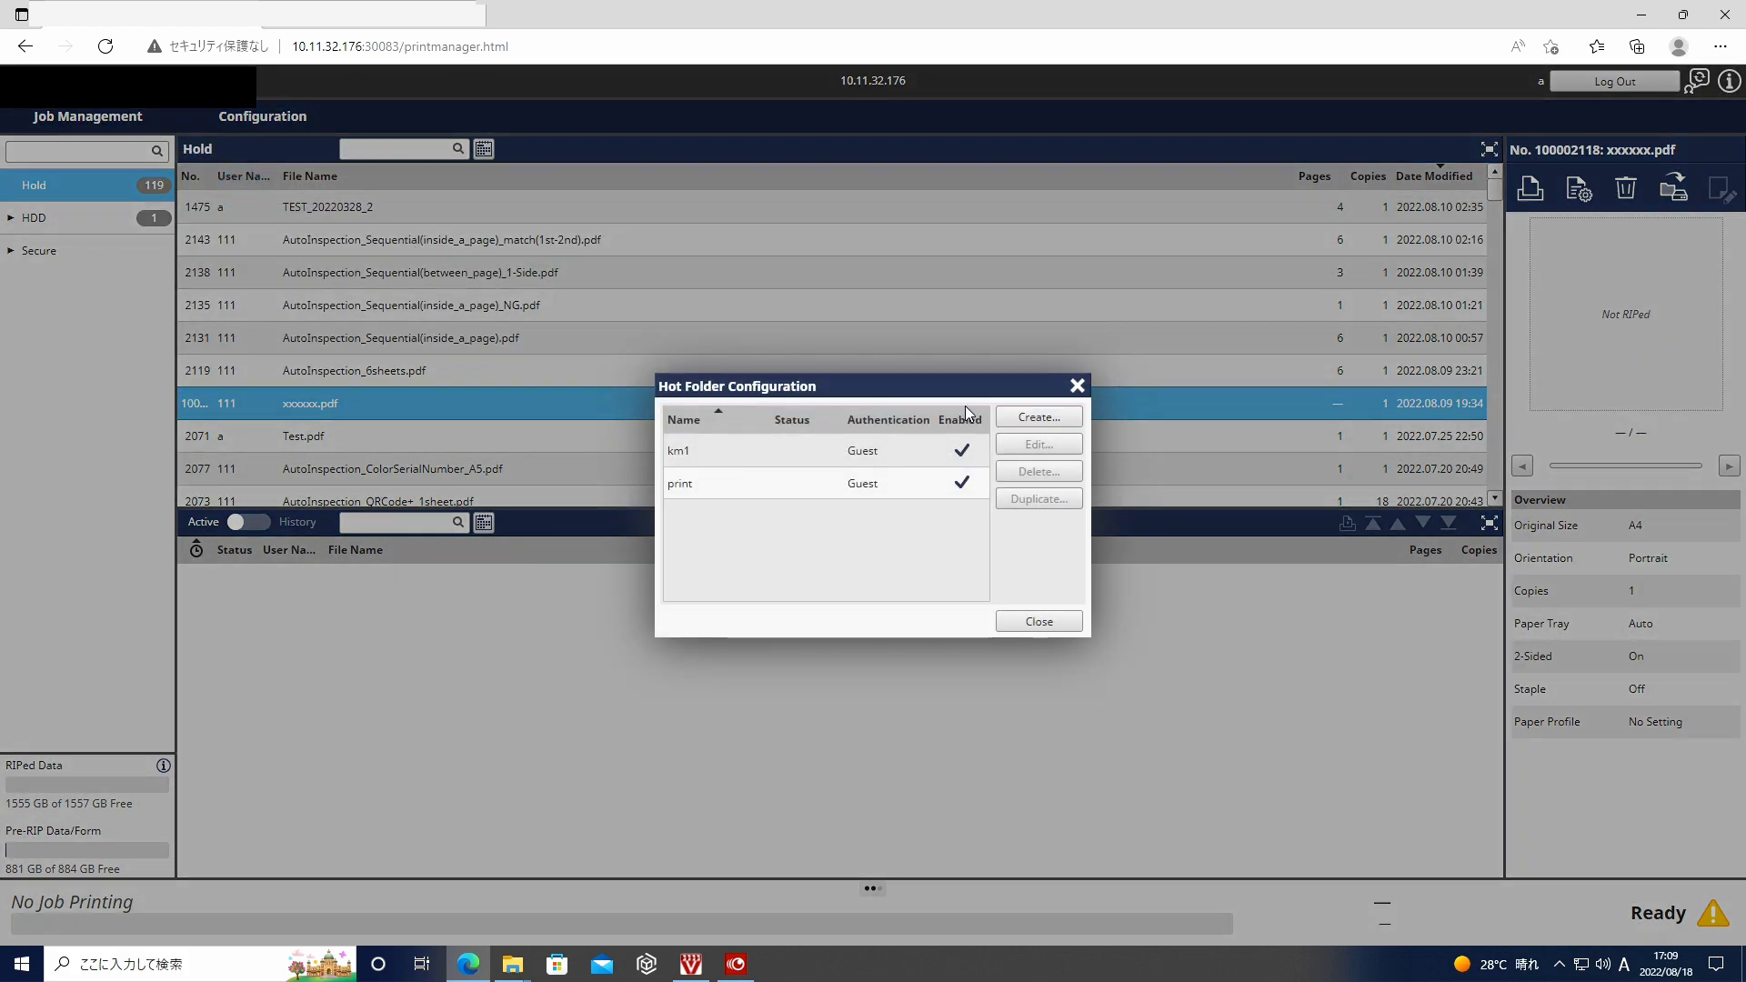
left_click(1020, 418)
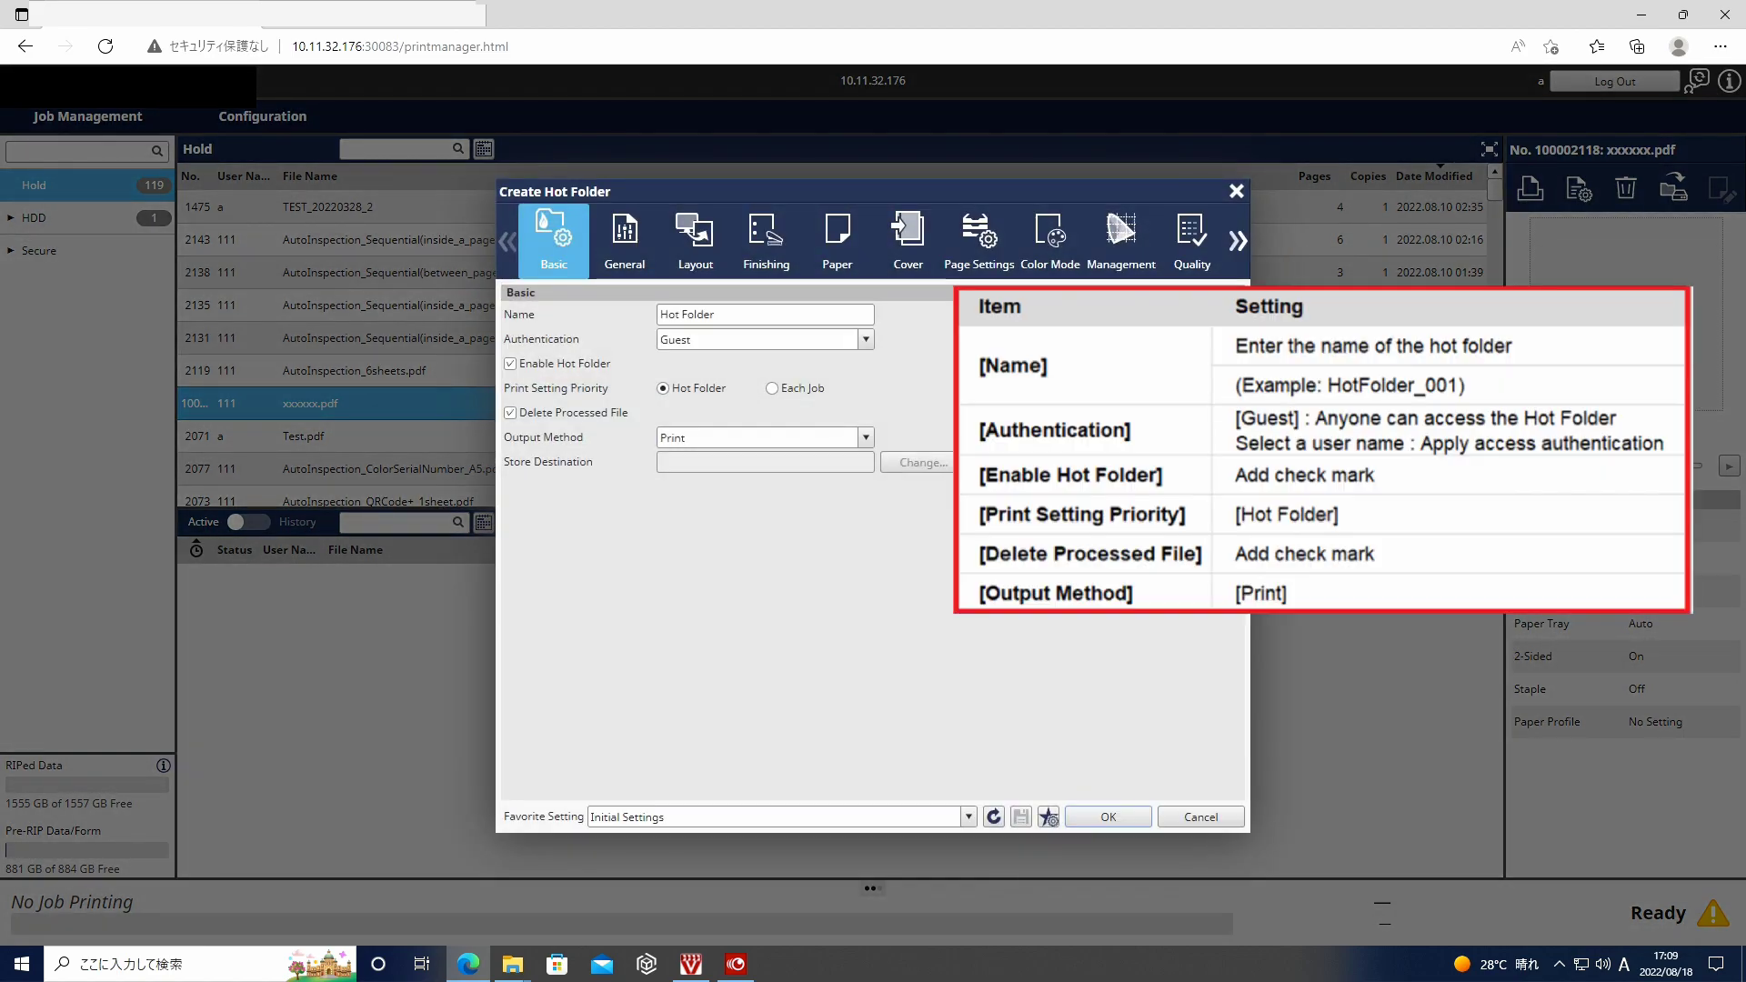
left_click(734, 315)
type("_001")
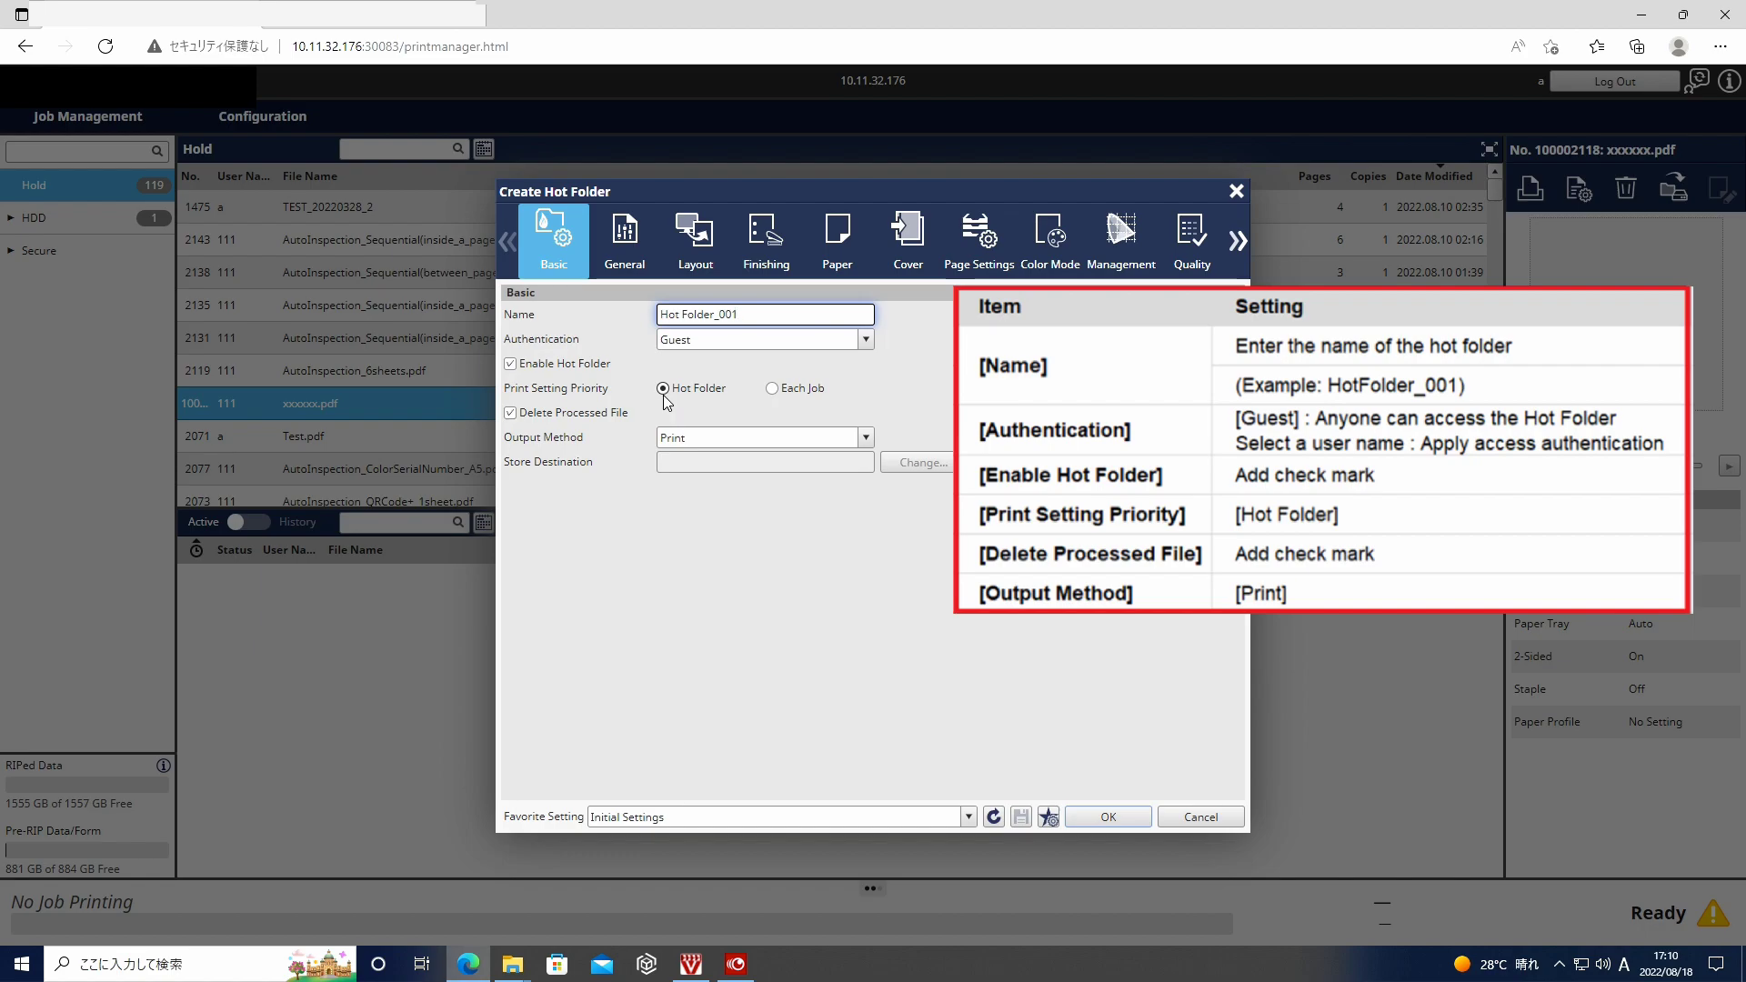
left_click(739, 435)
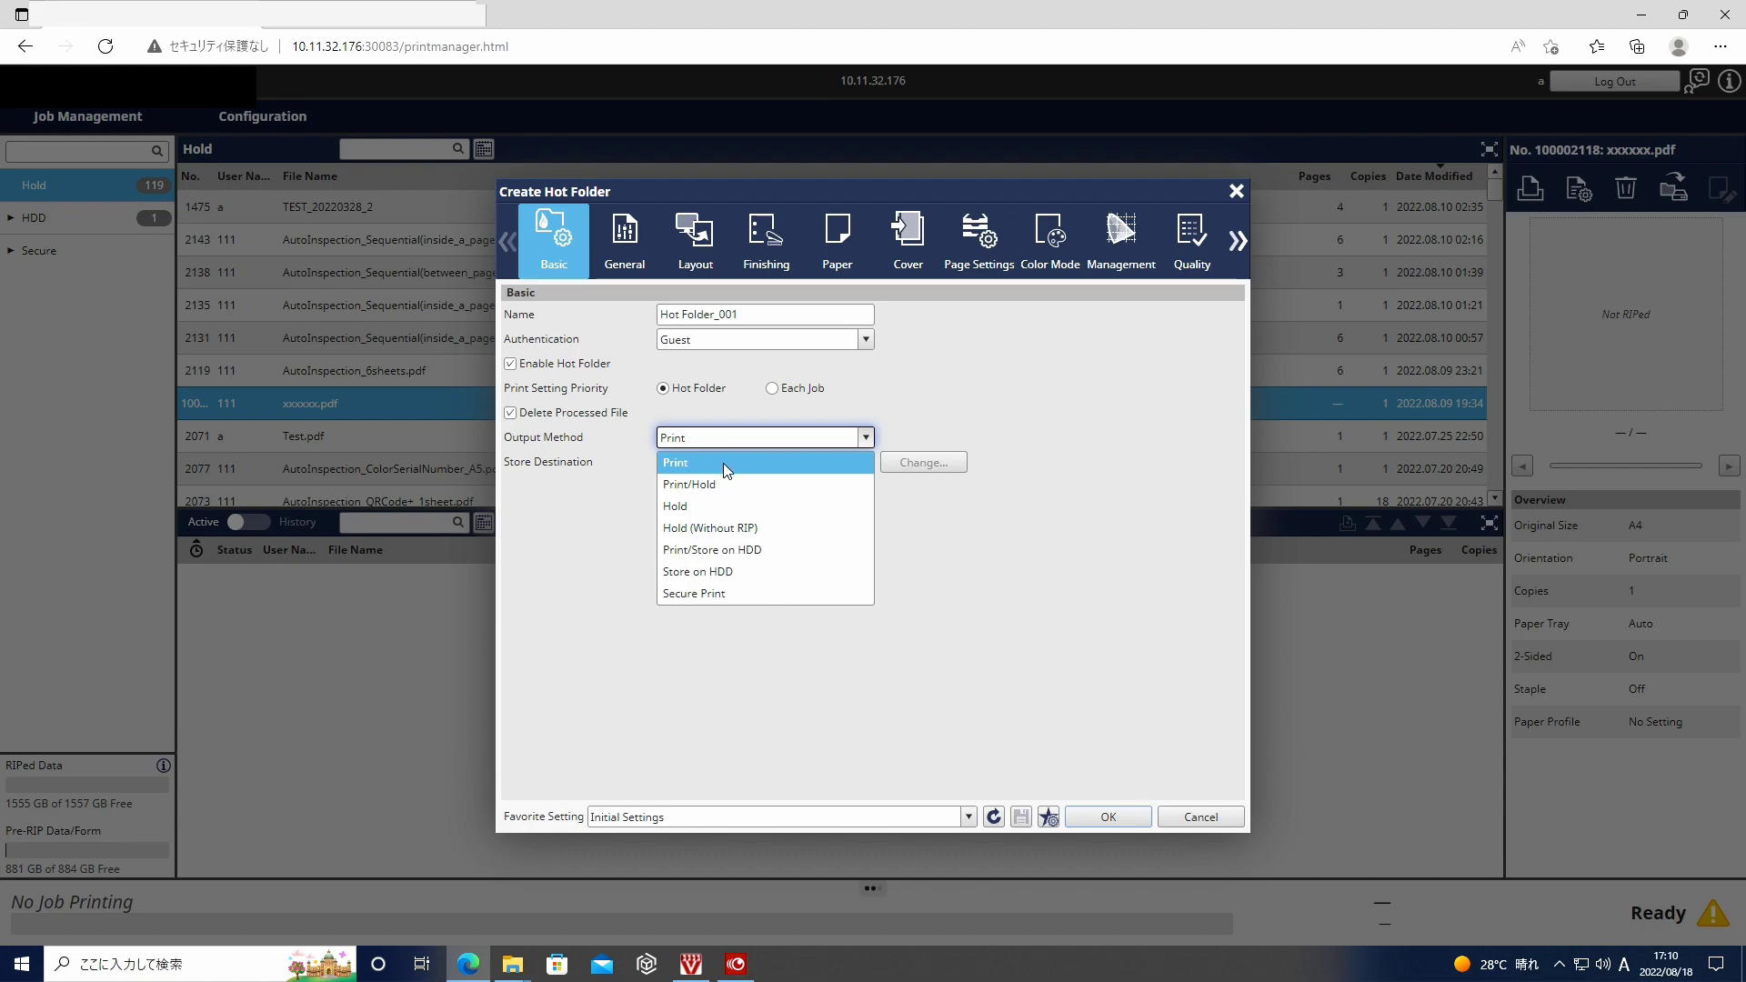
left_click(724, 462)
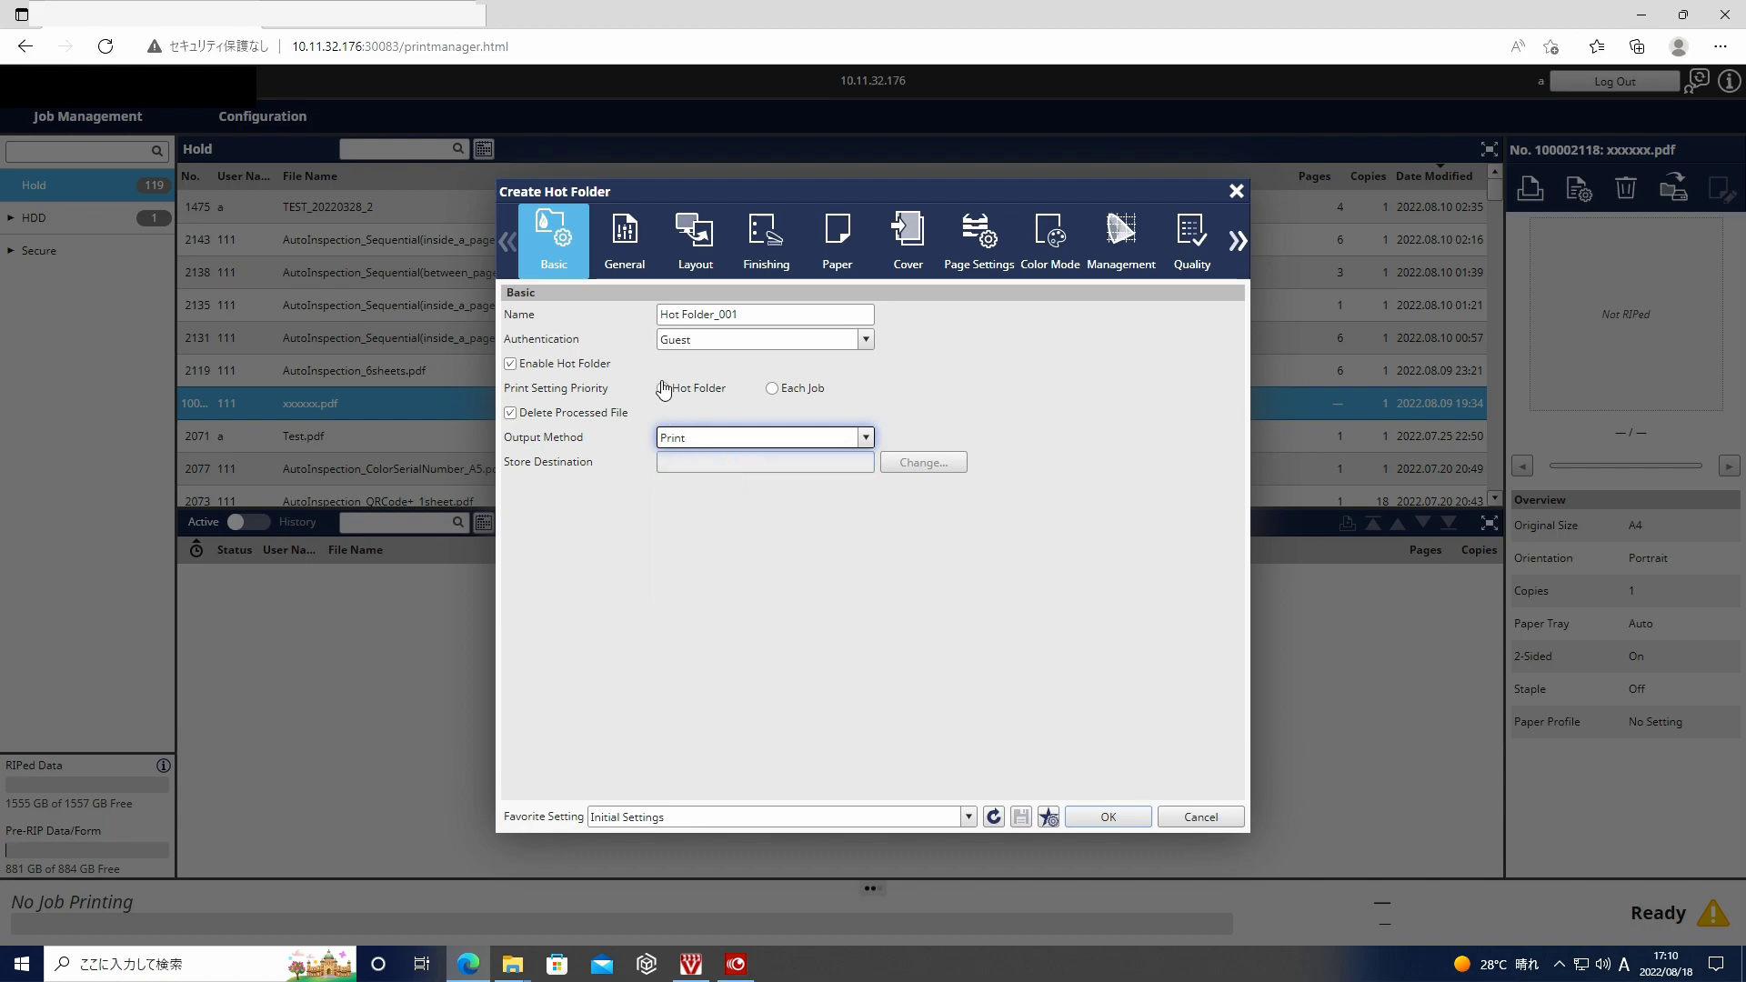
left_click(628, 250)
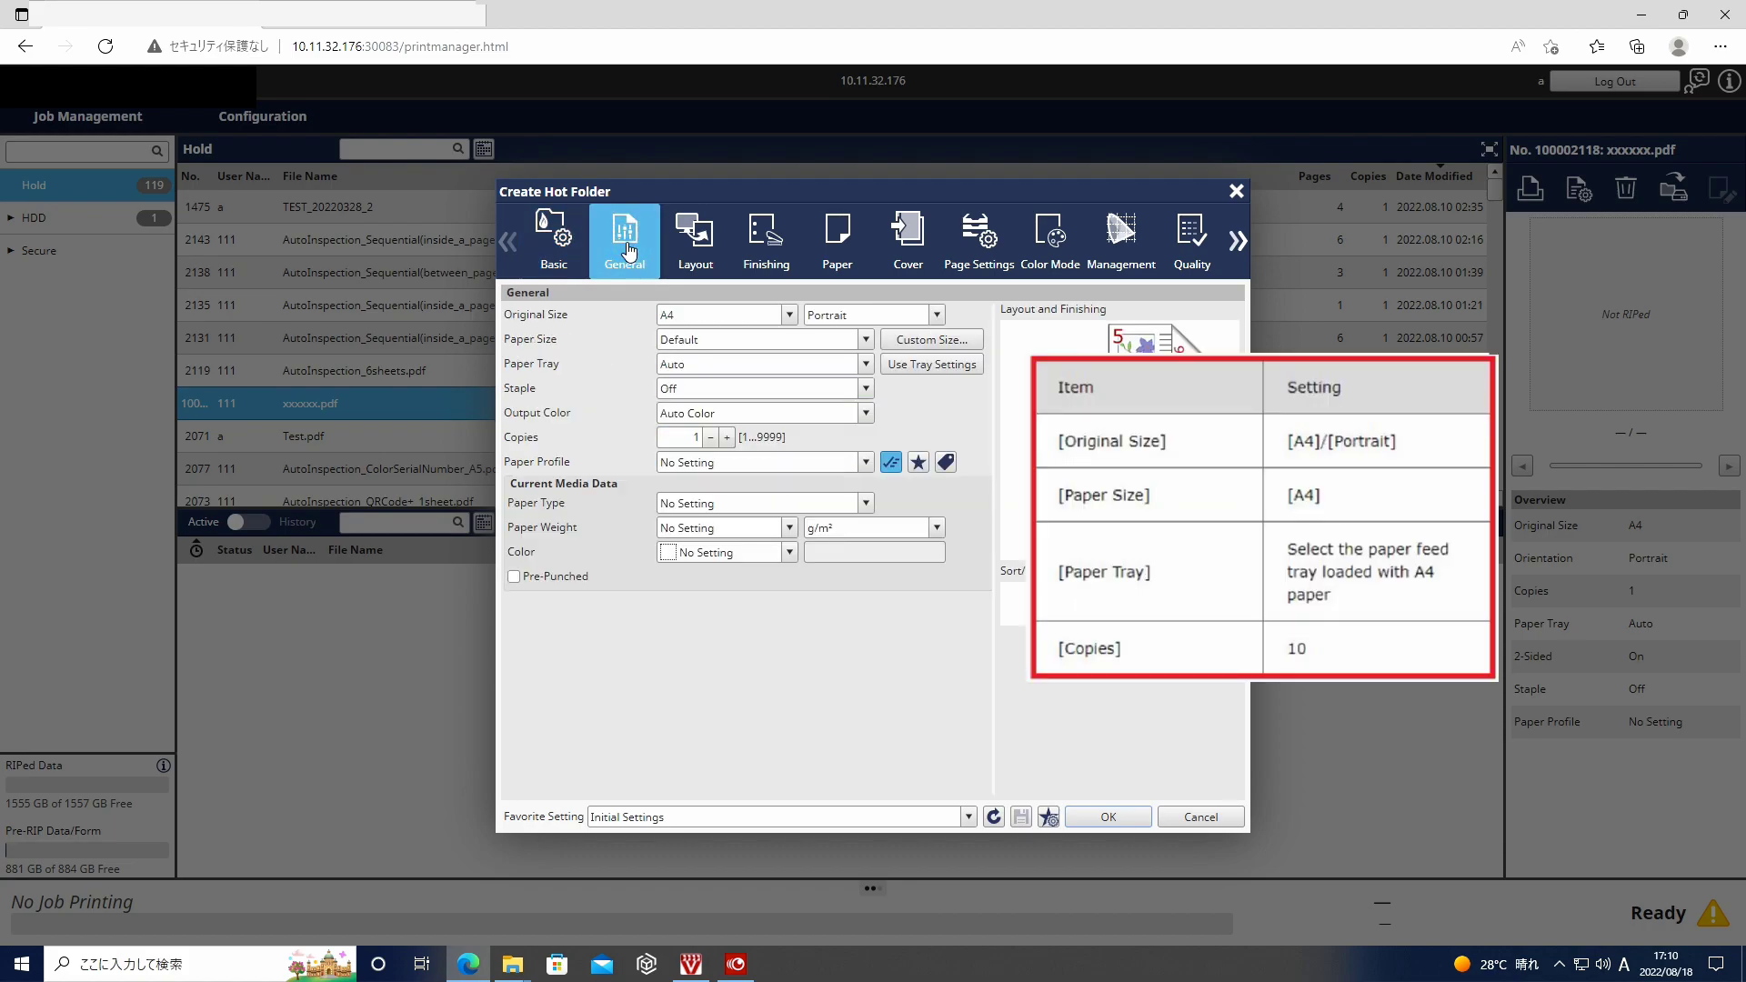
- Set the original size to A4 portrait and the paper size to A4
left_click(790, 316)
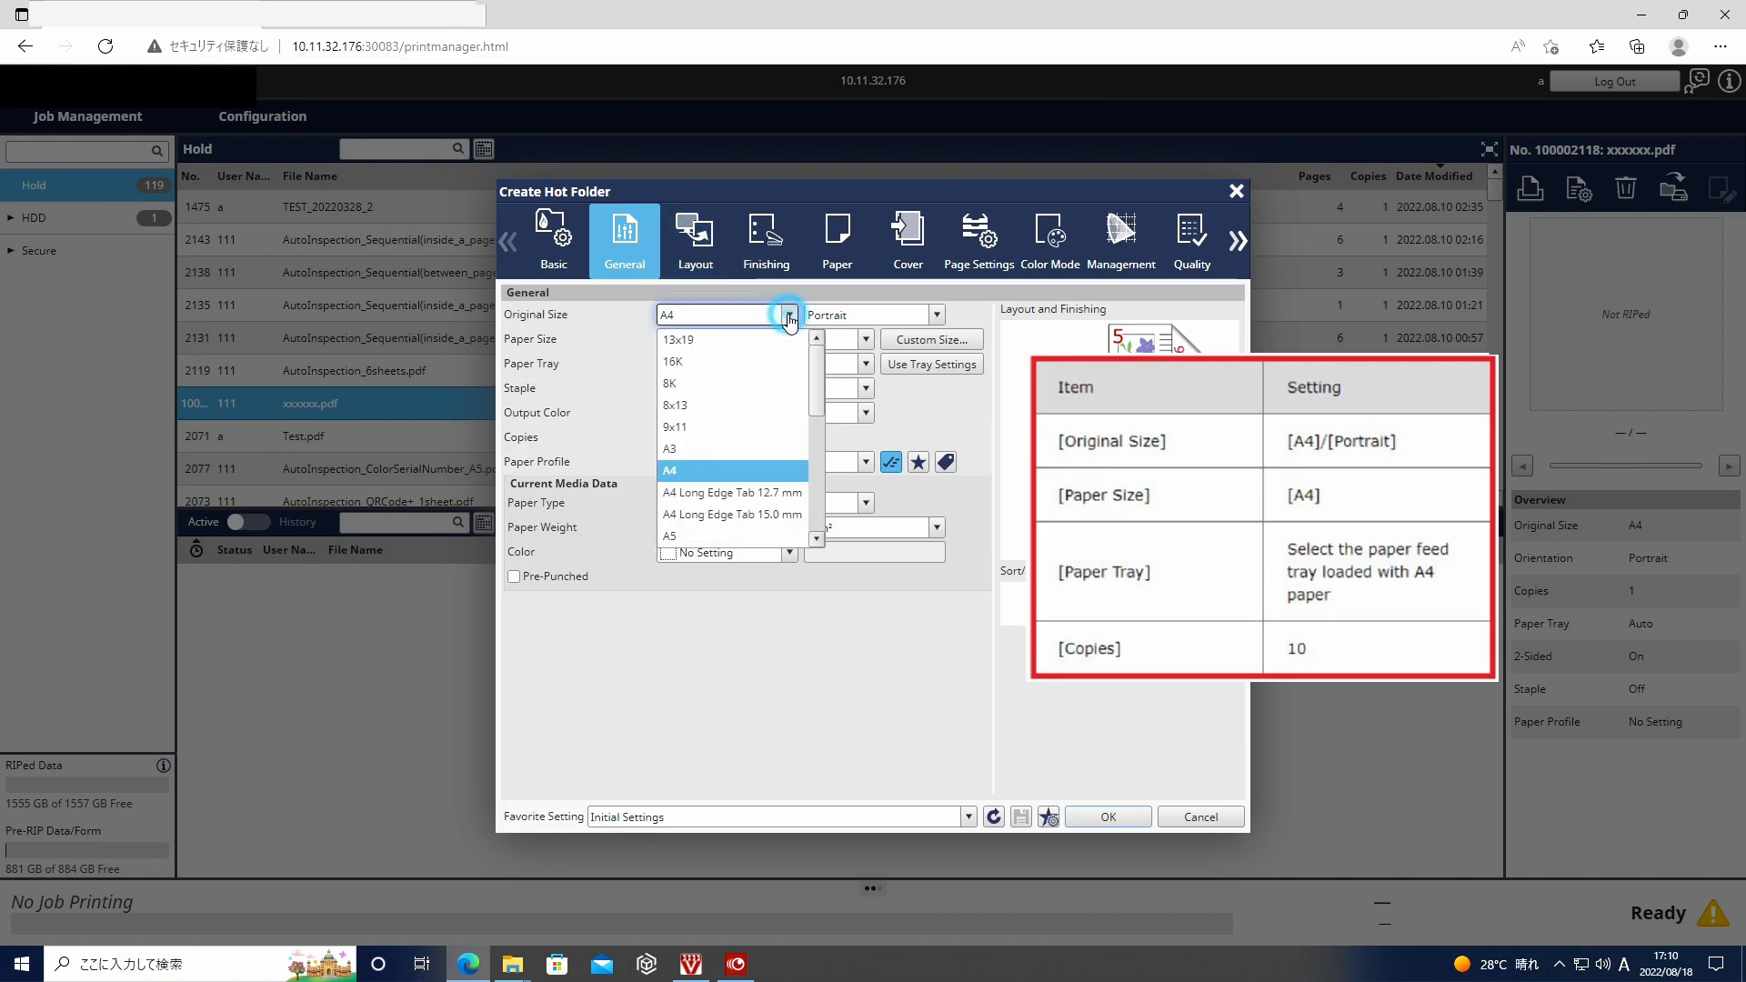
left_click(727, 477)
left_click(937, 315)
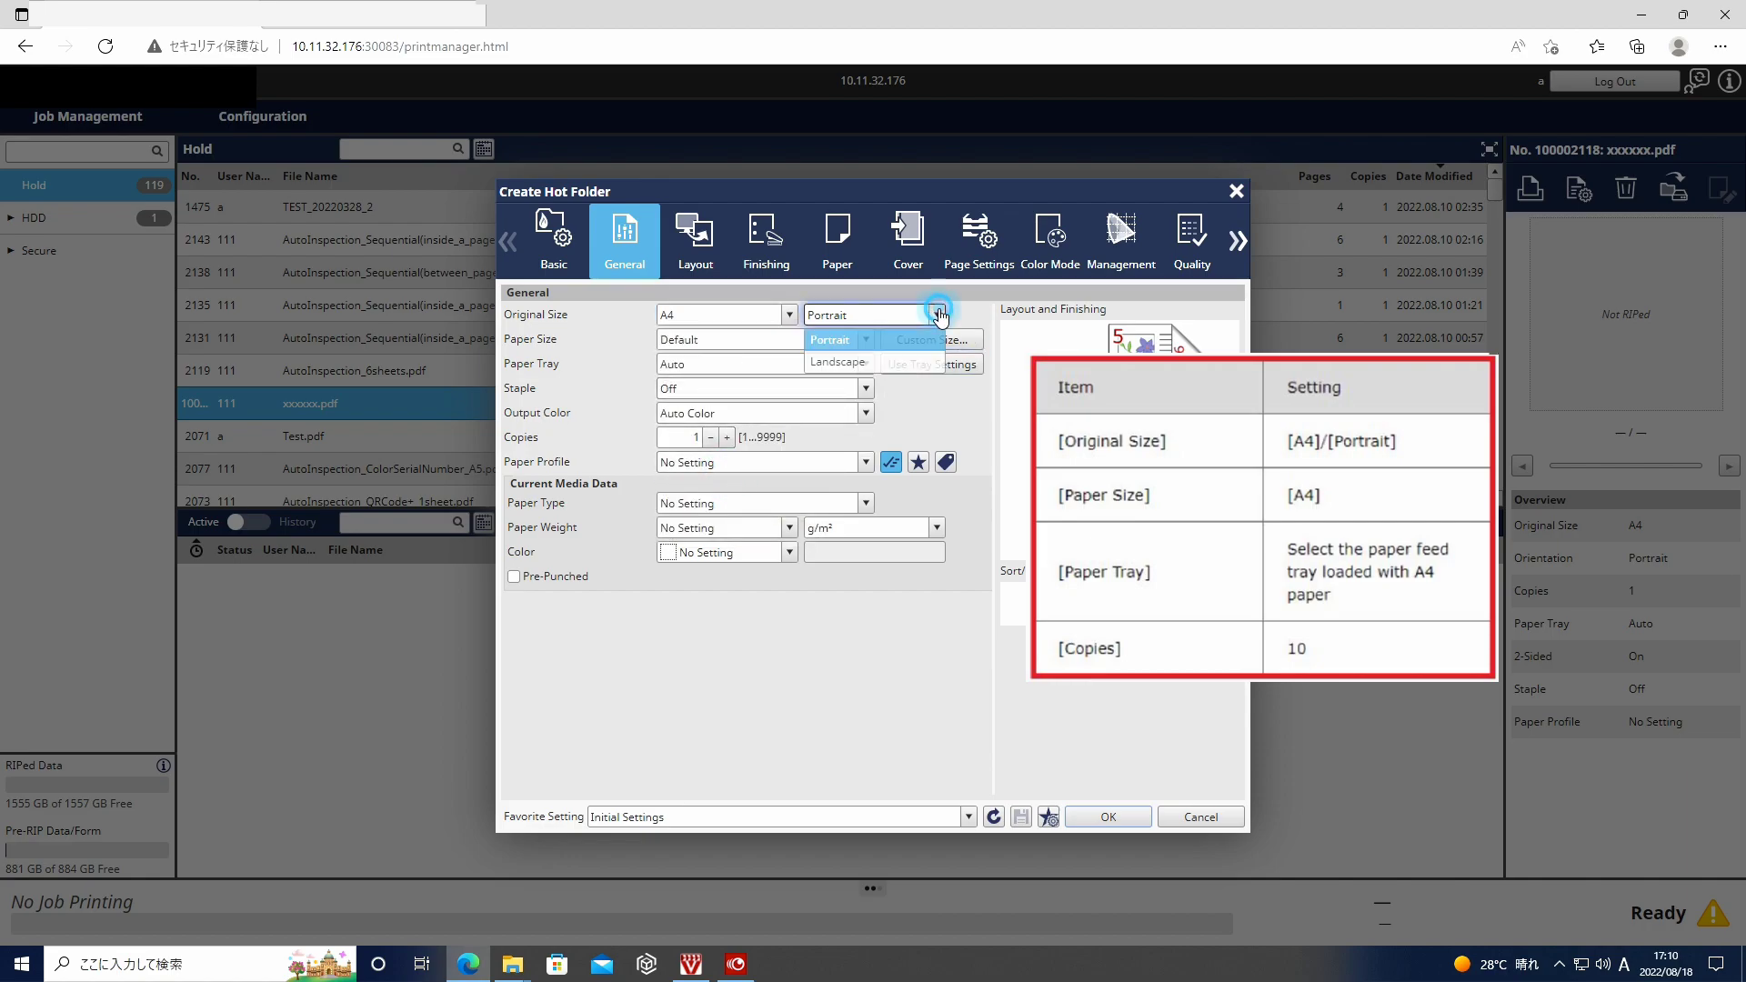
left_click(873, 335)
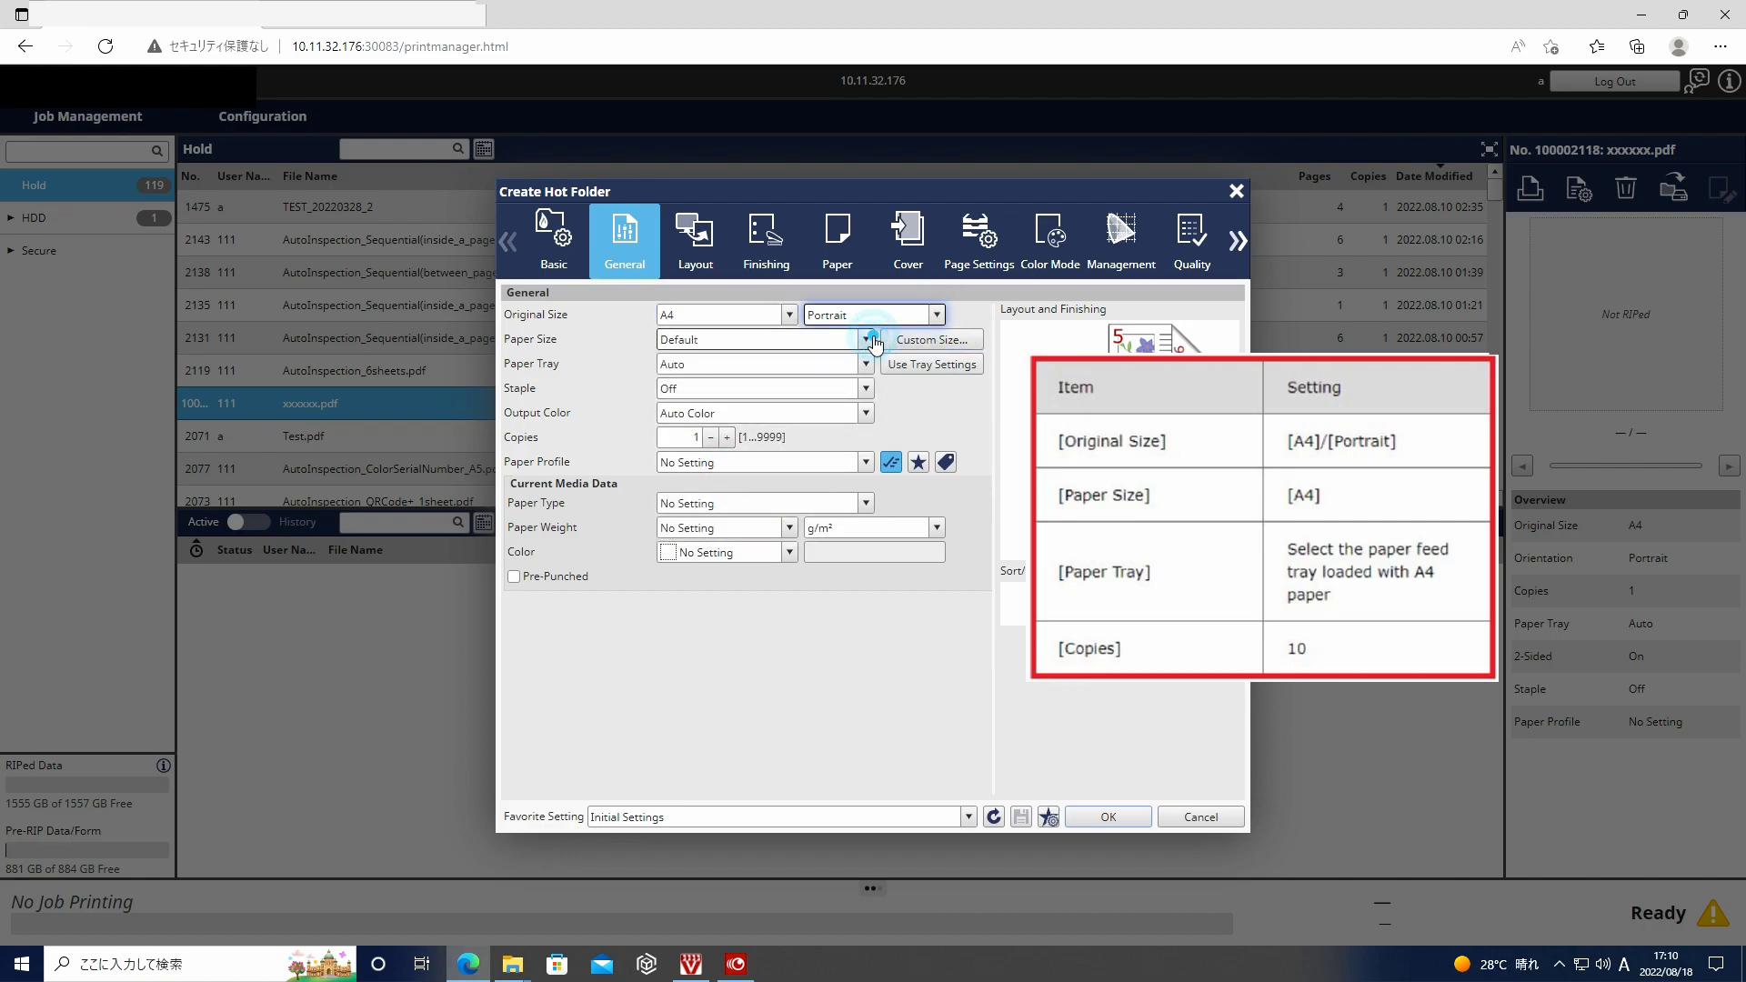
left_click(769, 340)
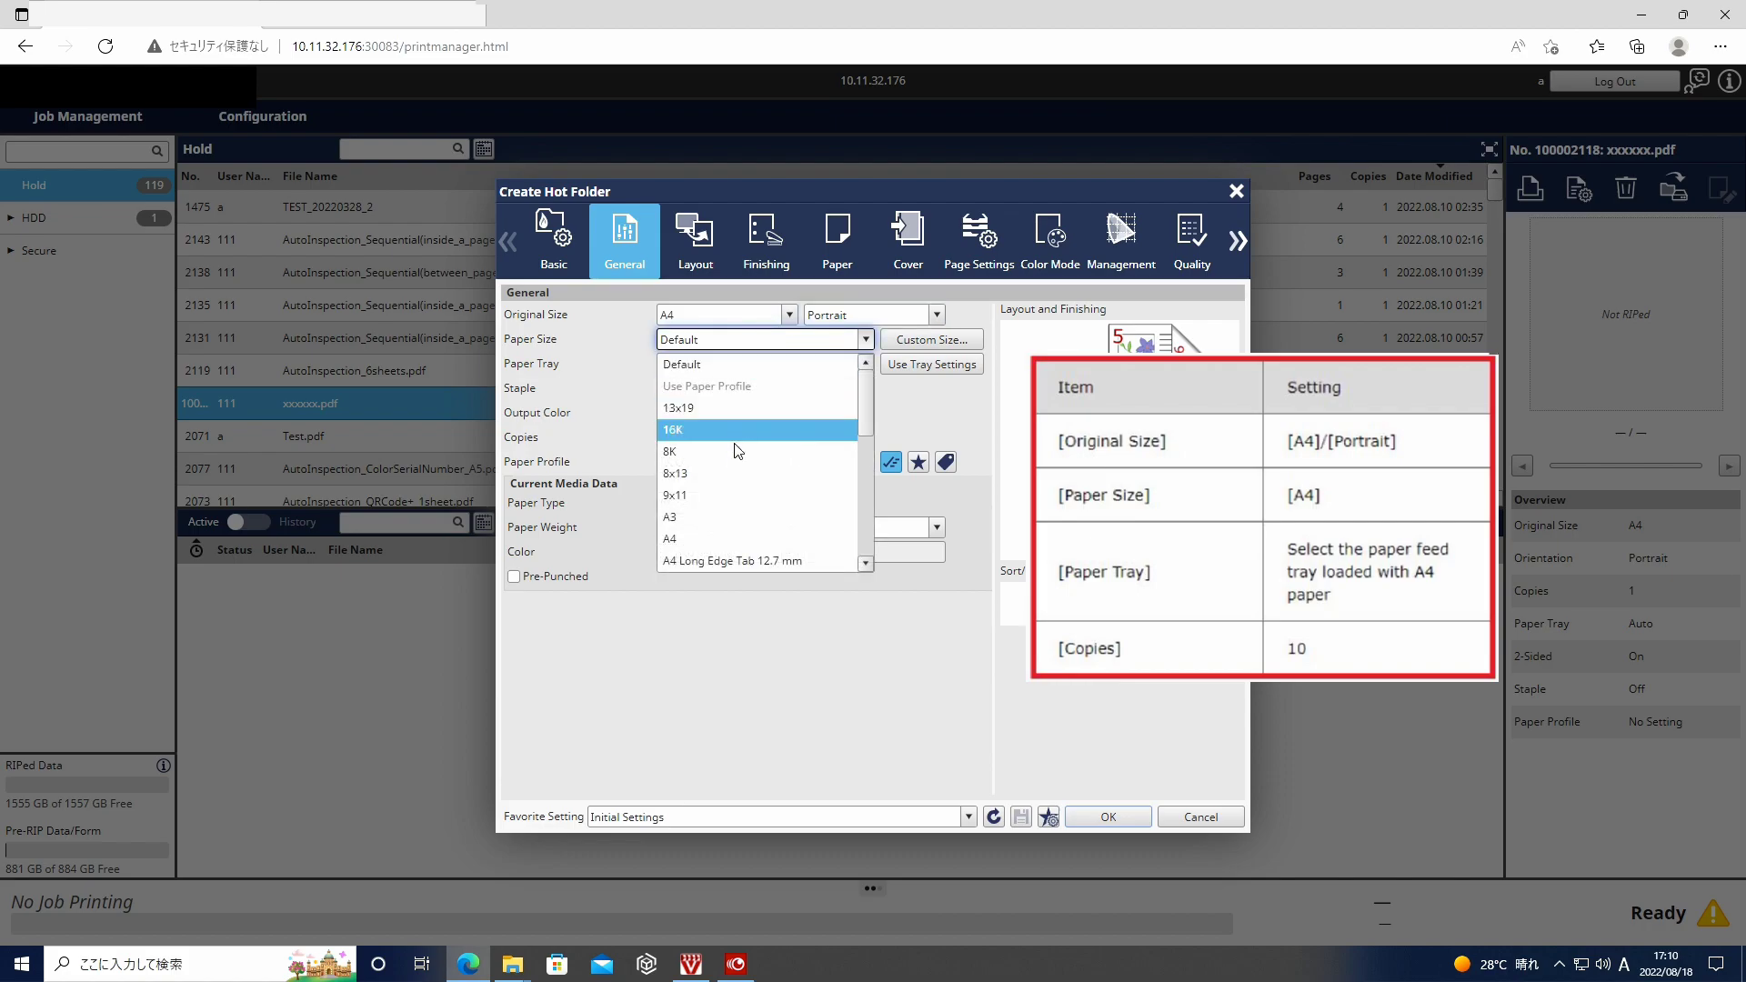
left_click(722, 540)
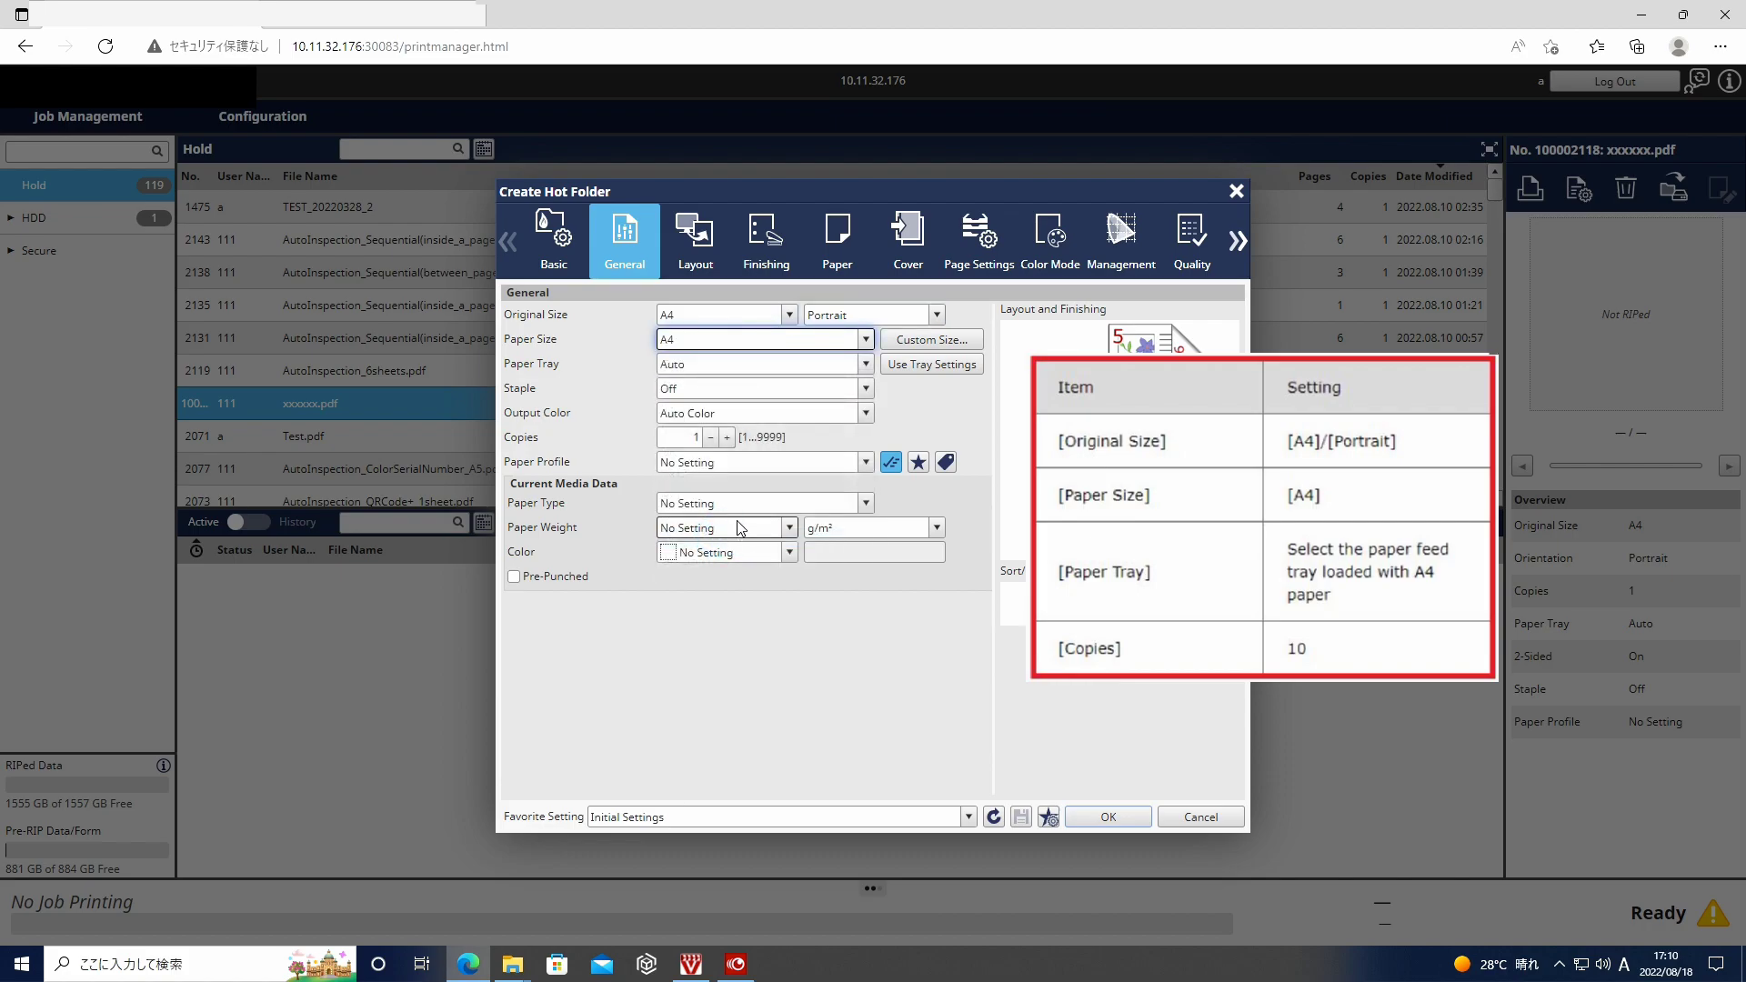
- Feed paper from Tray 2 and set the copy count to 10
left_click(788, 364)
mouse_move(750, 441)
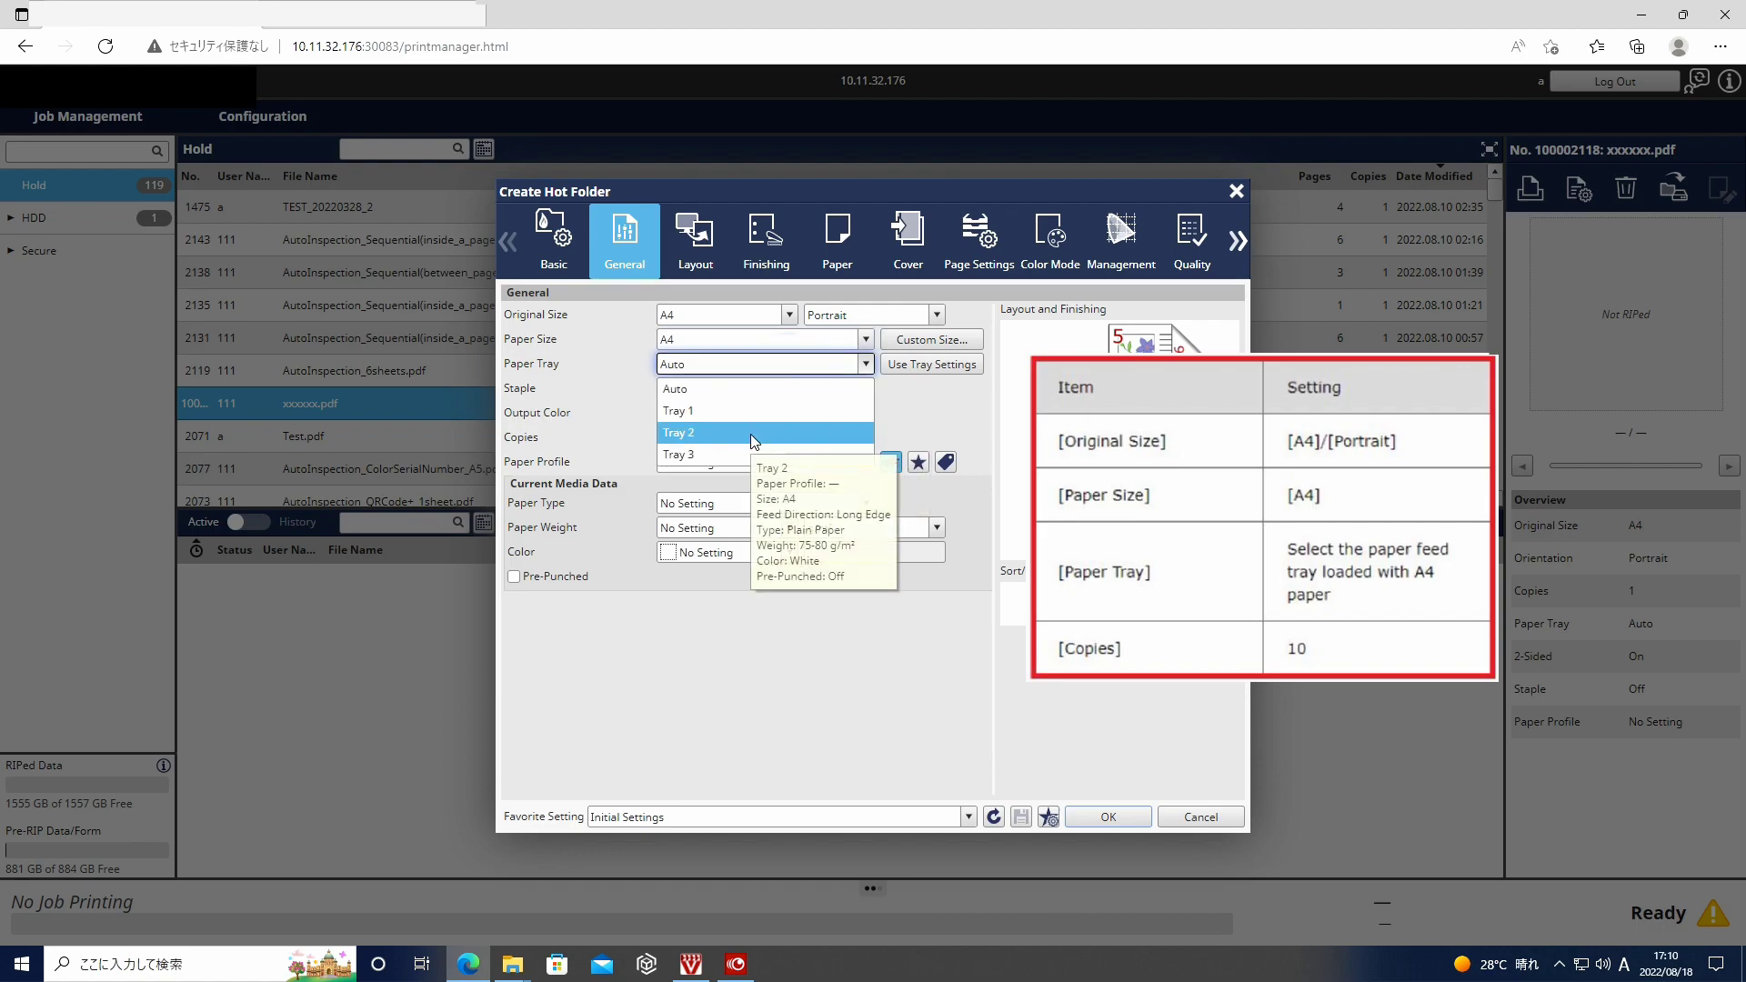
left_click(750, 441)
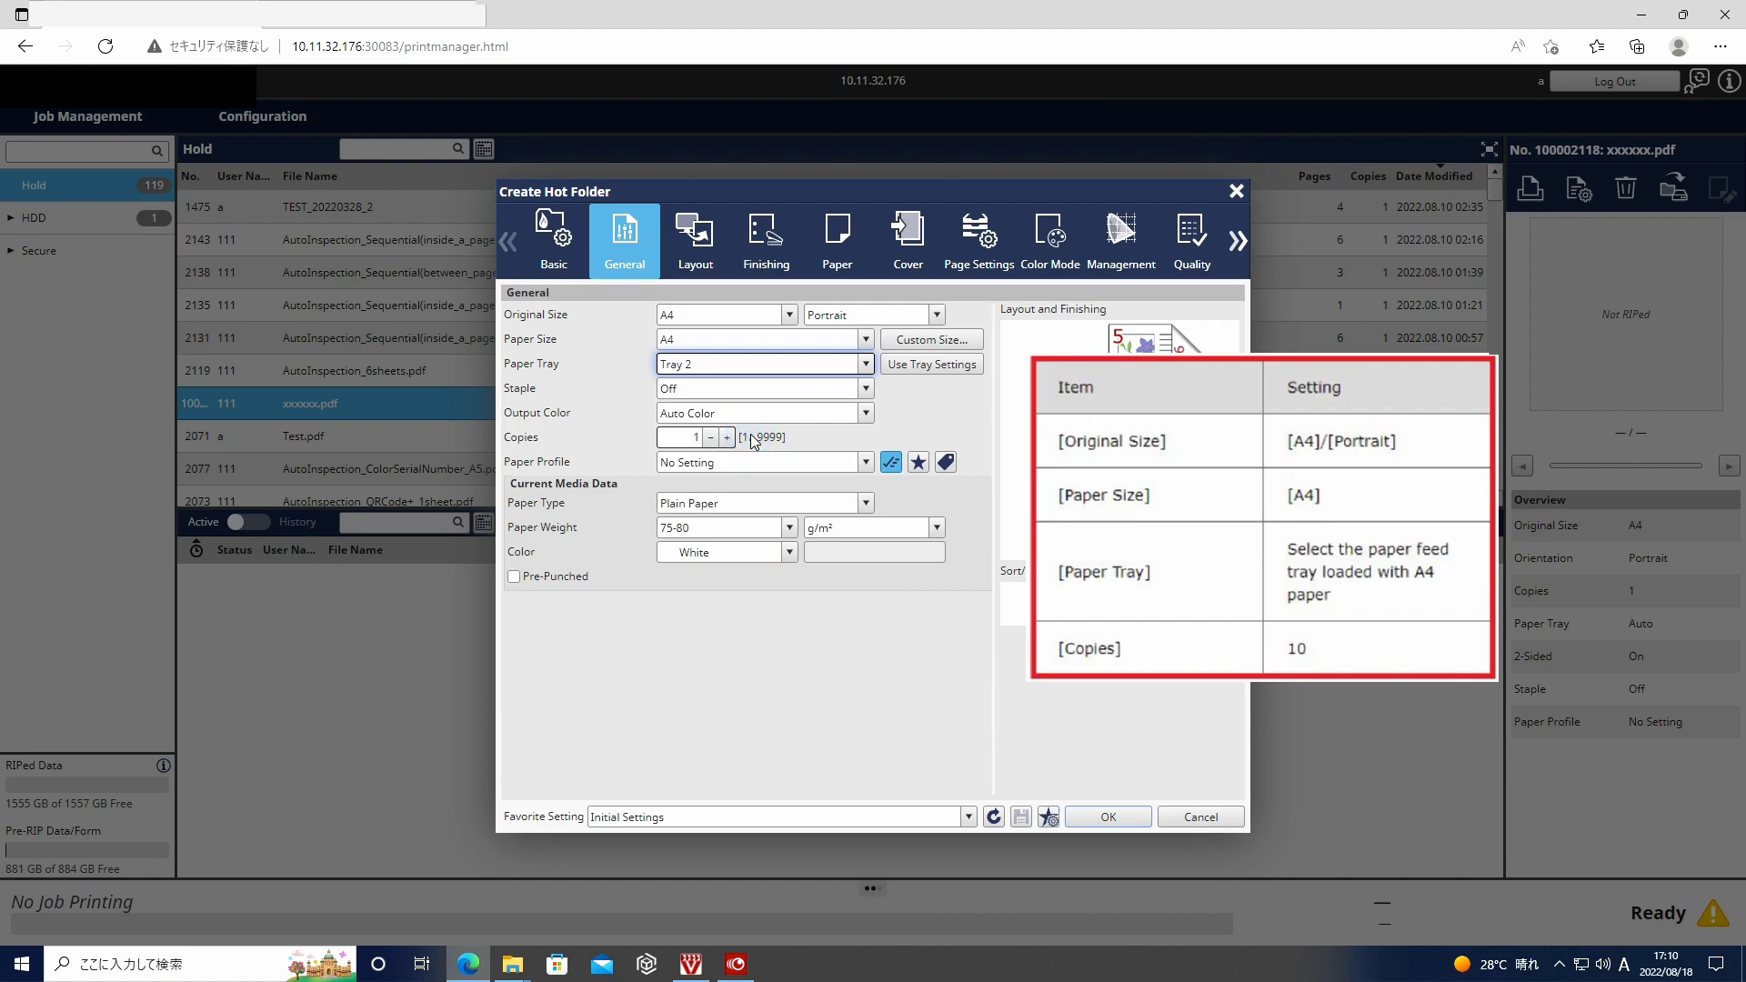
double_click(699, 437)
type("10")
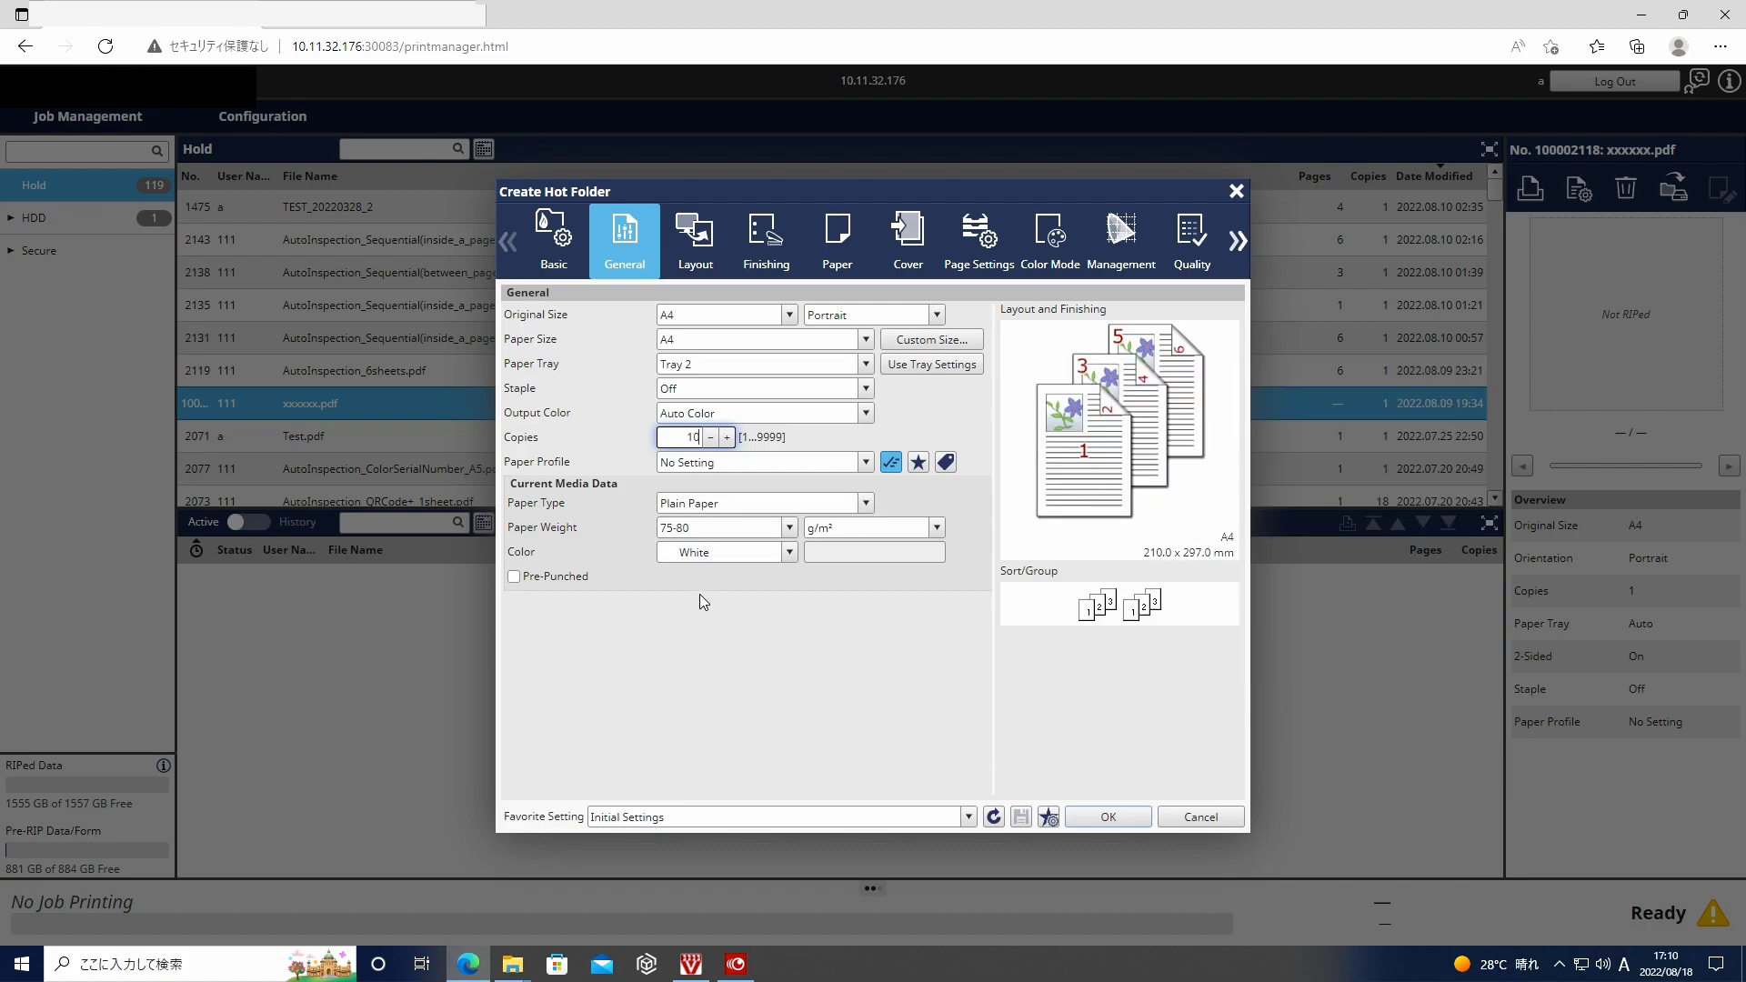
left_click(702, 258)
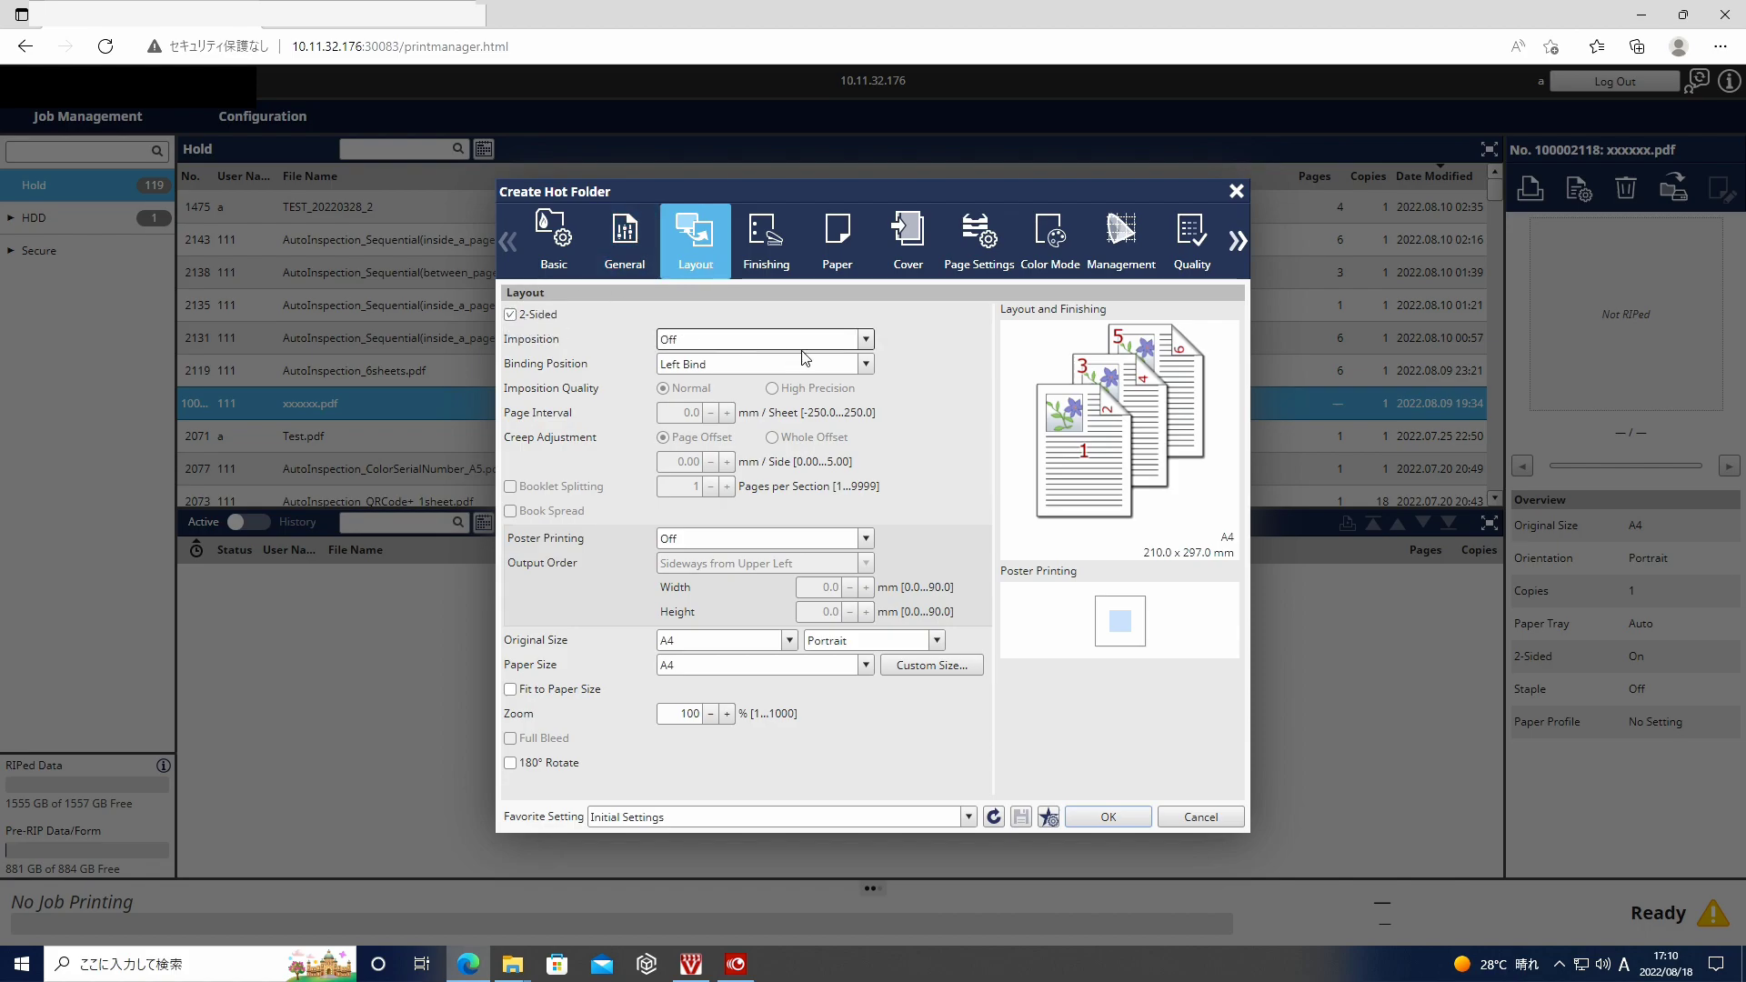
- Choose 2 in 1 (Full Size) imposition, Top Bind and Fit to Paper Size, then save the hot folder
left_click(864, 341)
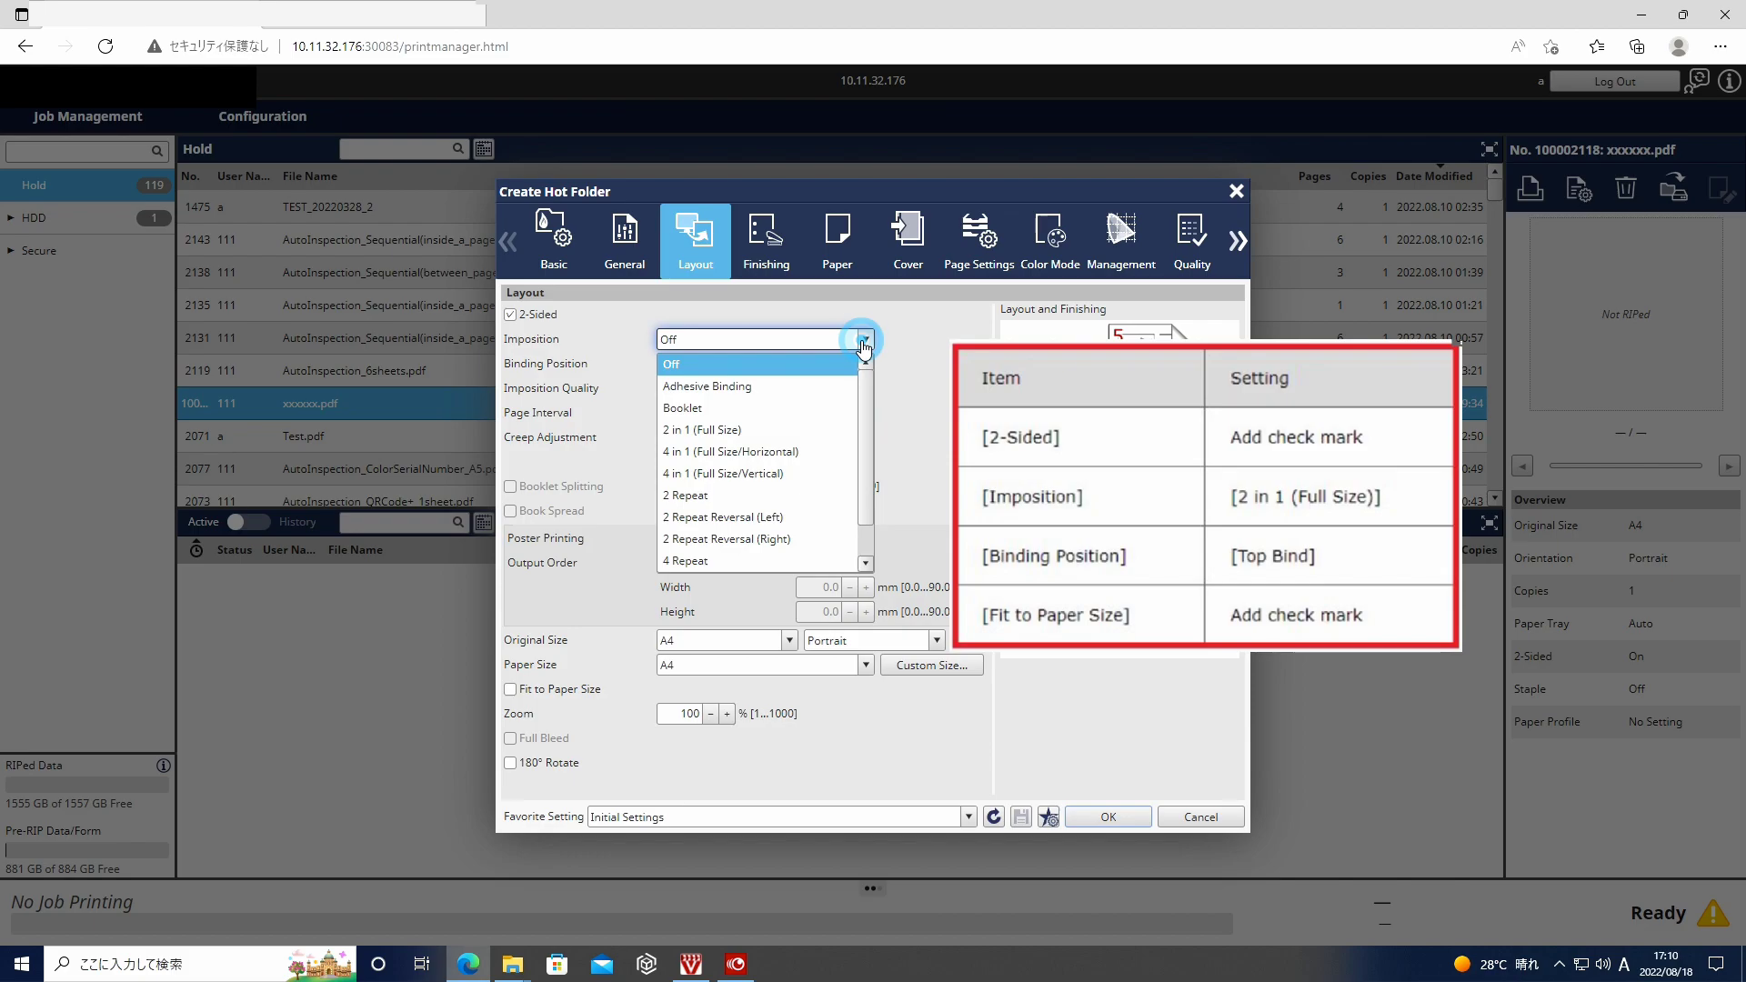
left_click(794, 430)
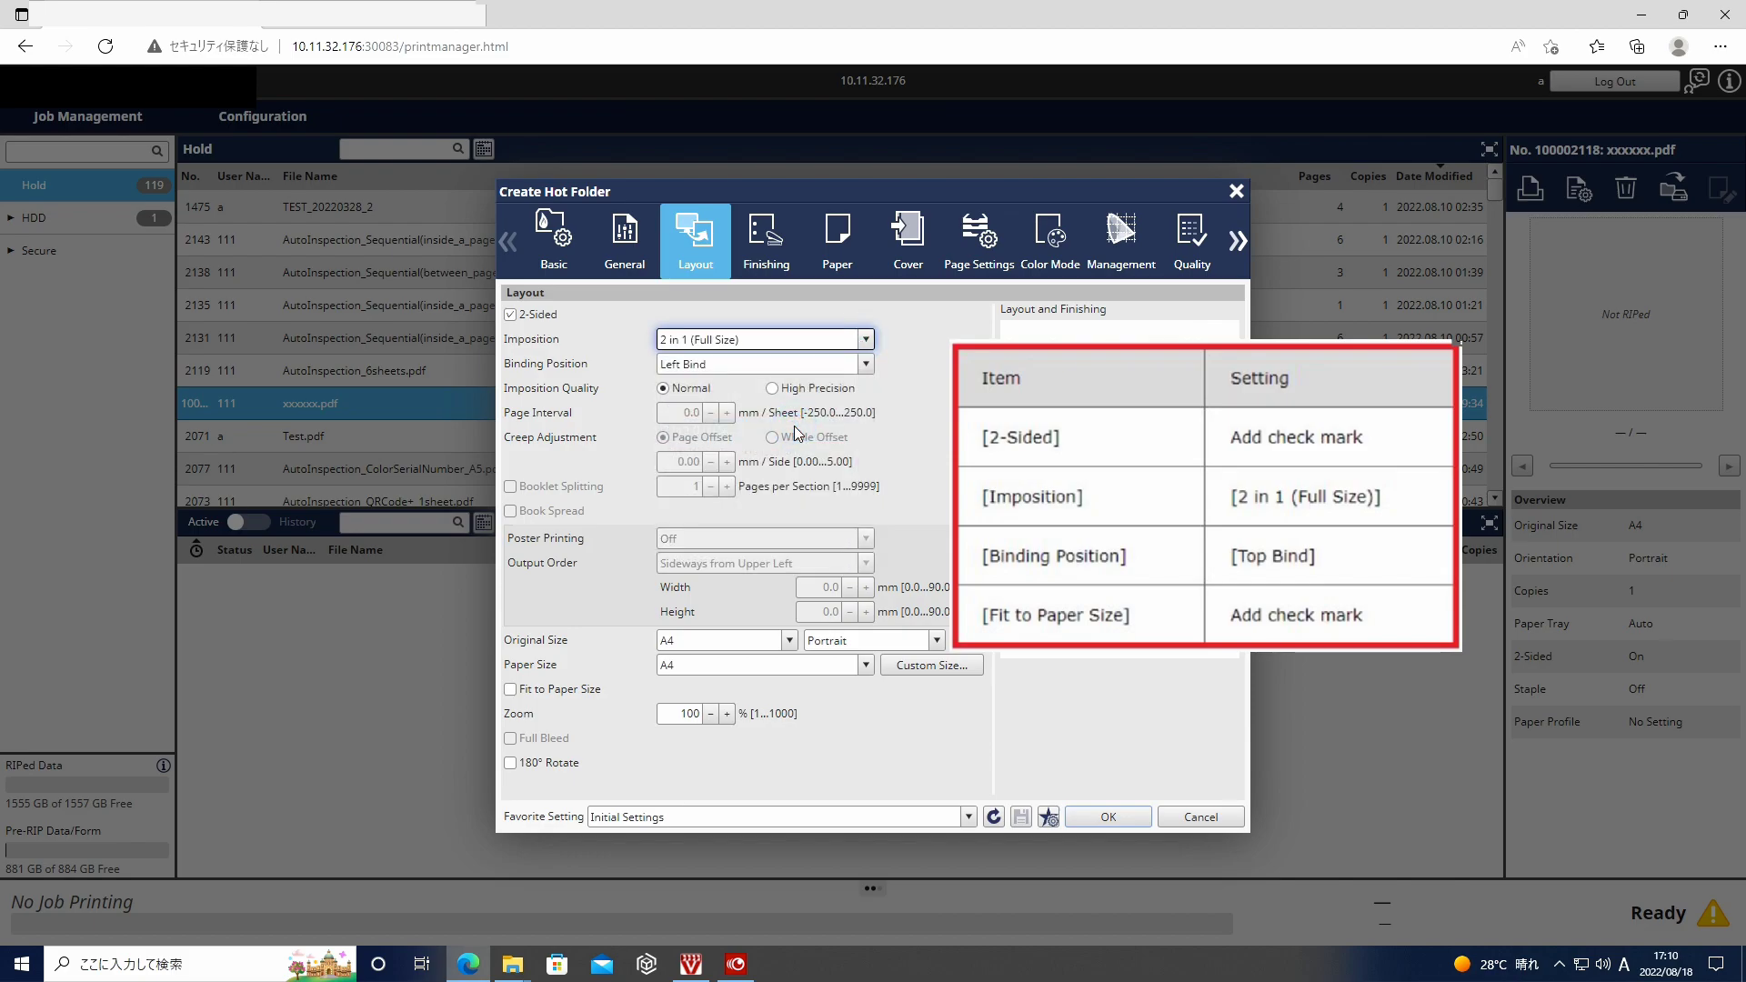
left_click(729, 363)
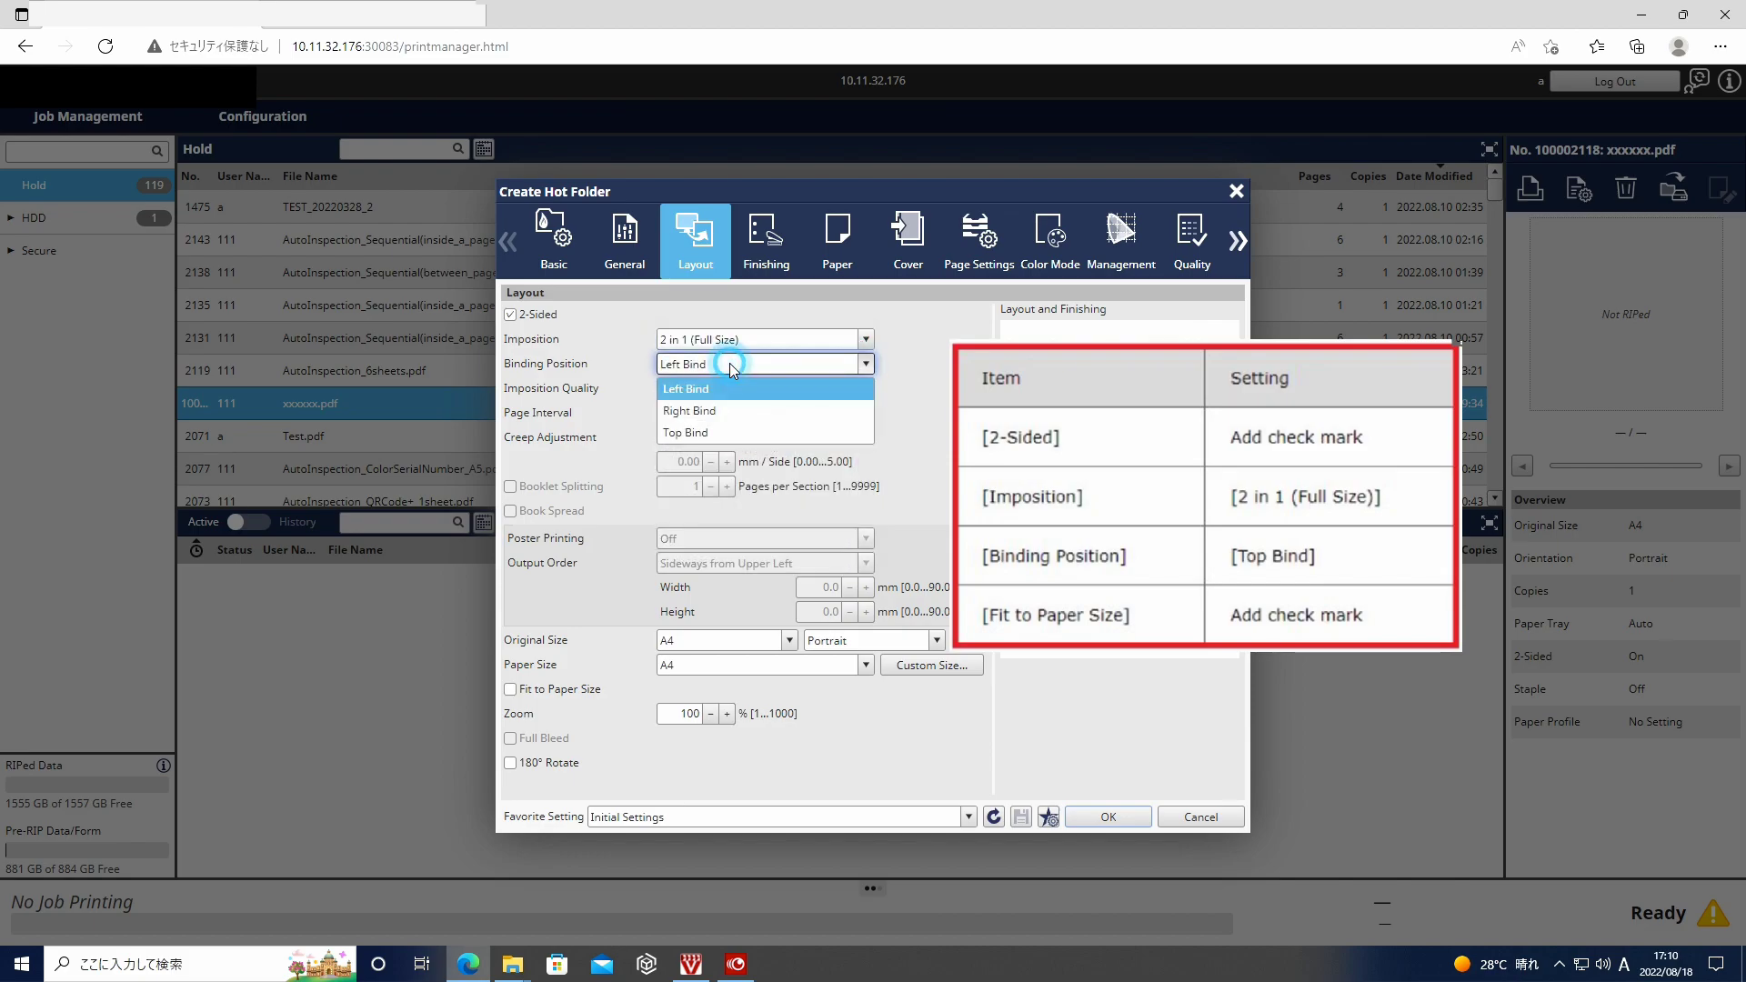
left_click(723, 432)
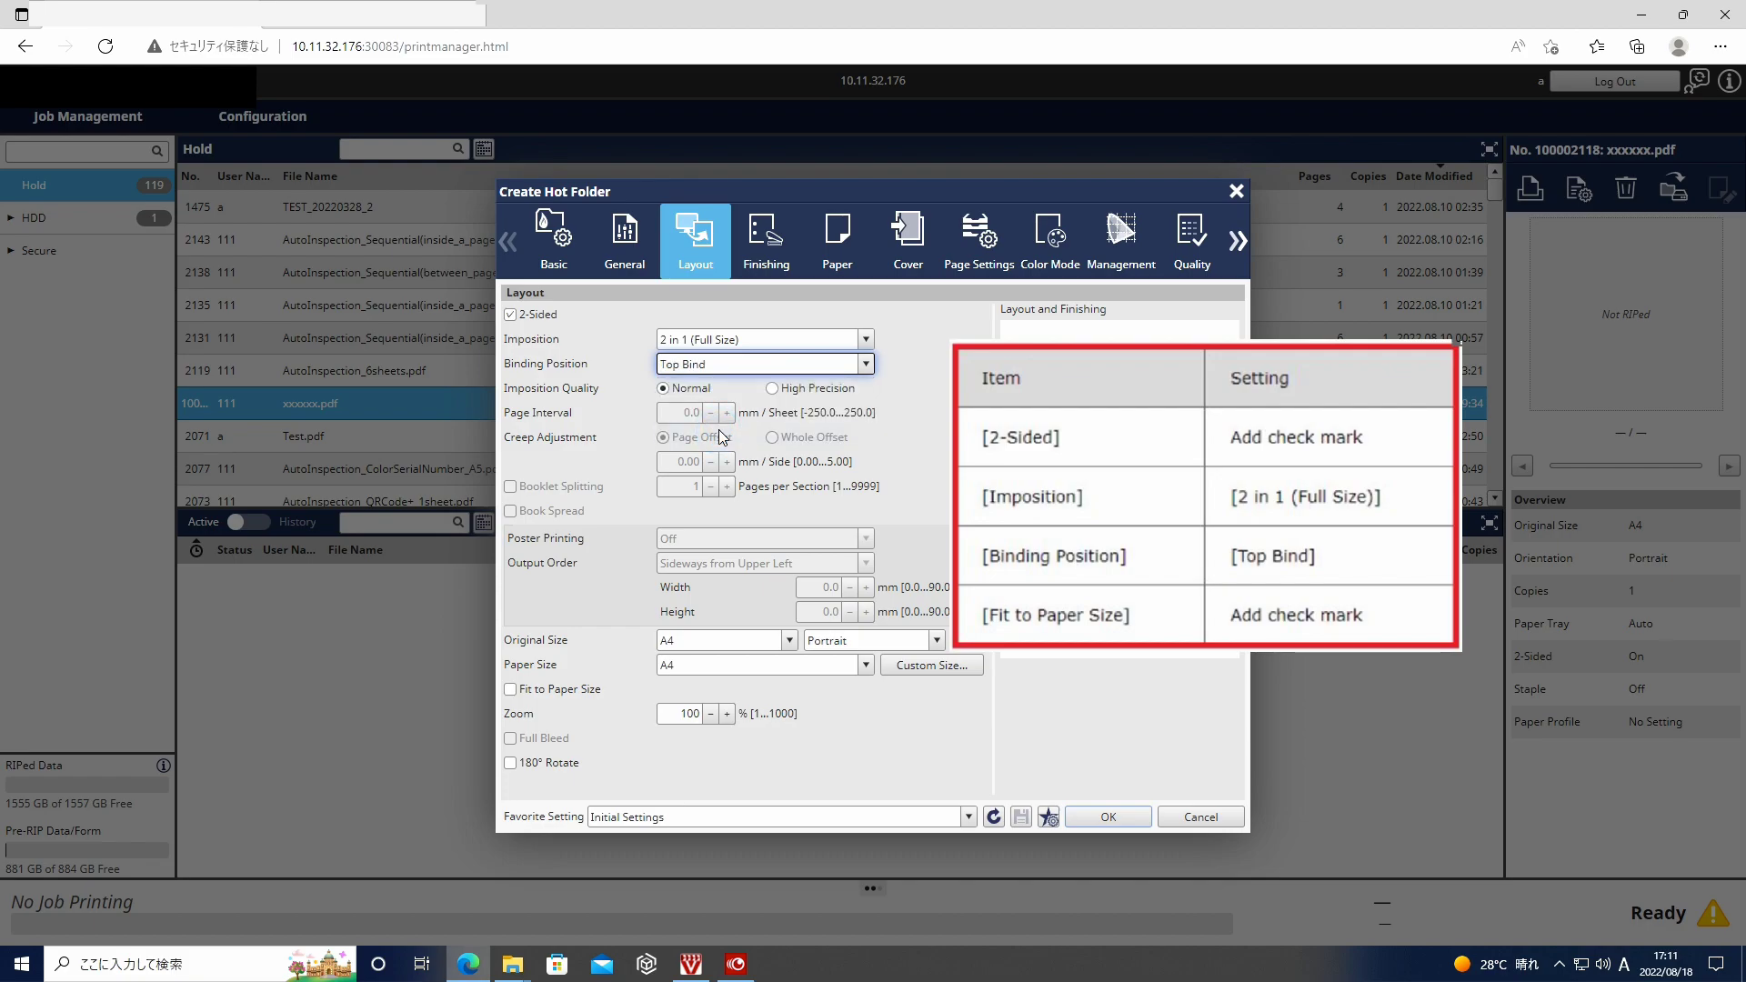
left_click(511, 691)
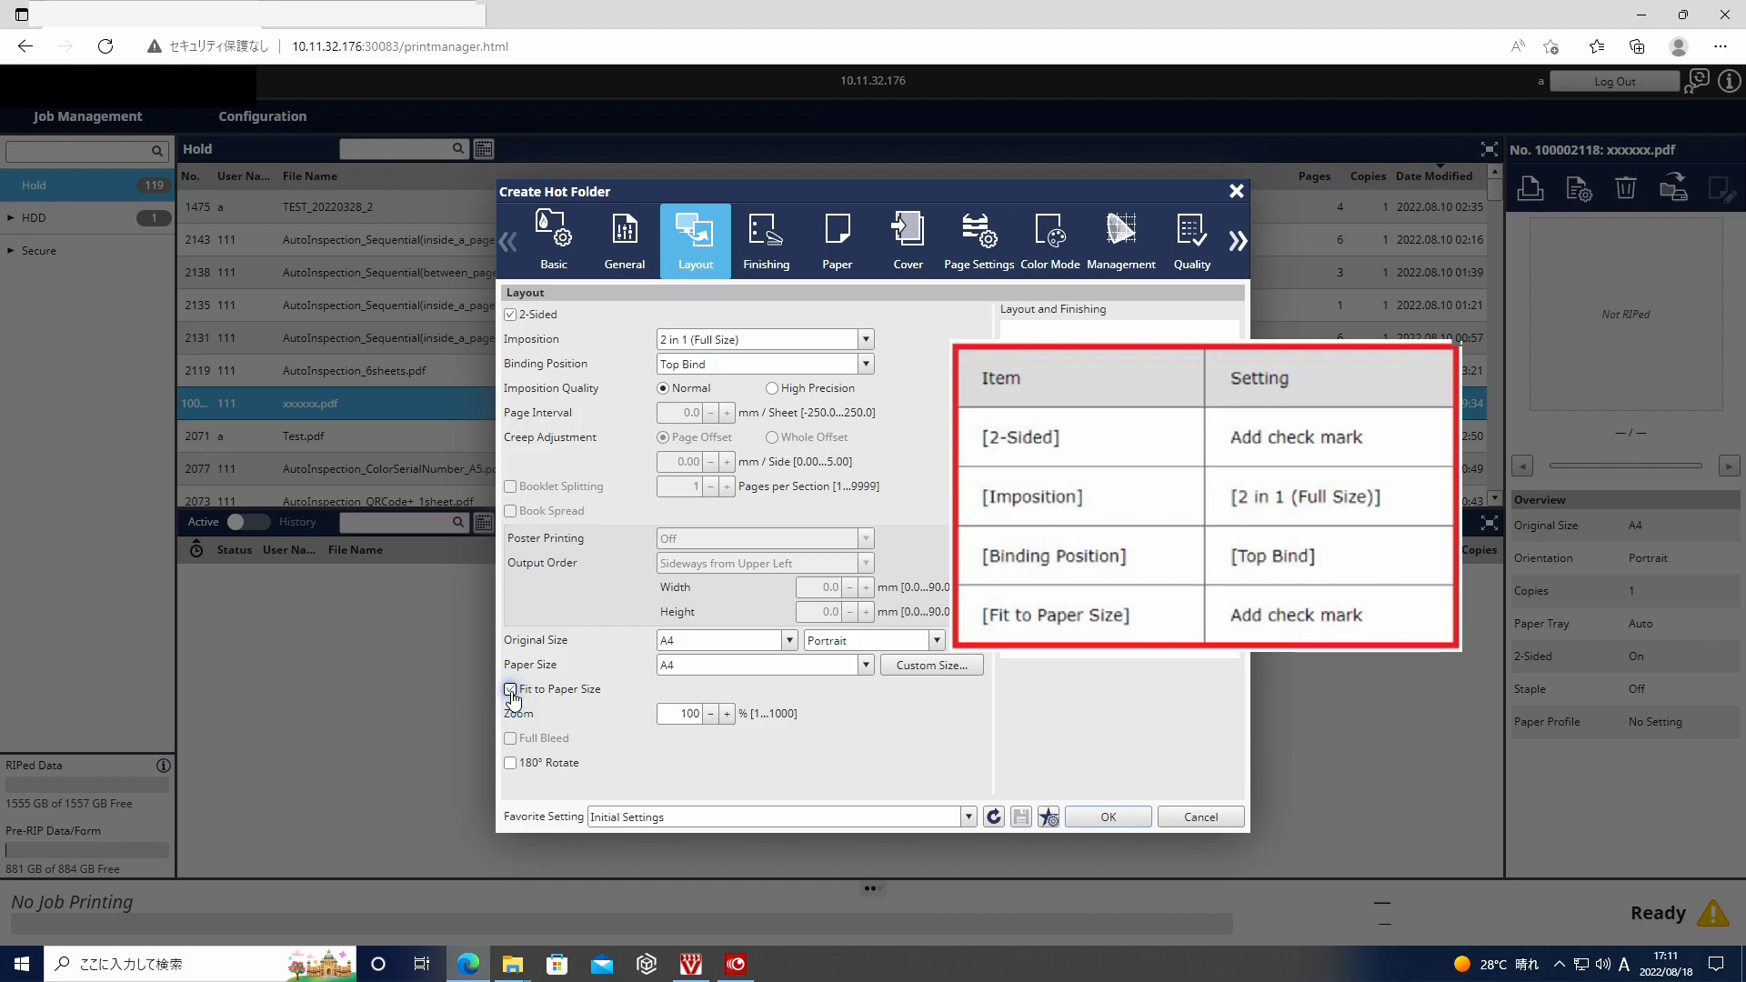
left_click(1097, 818)
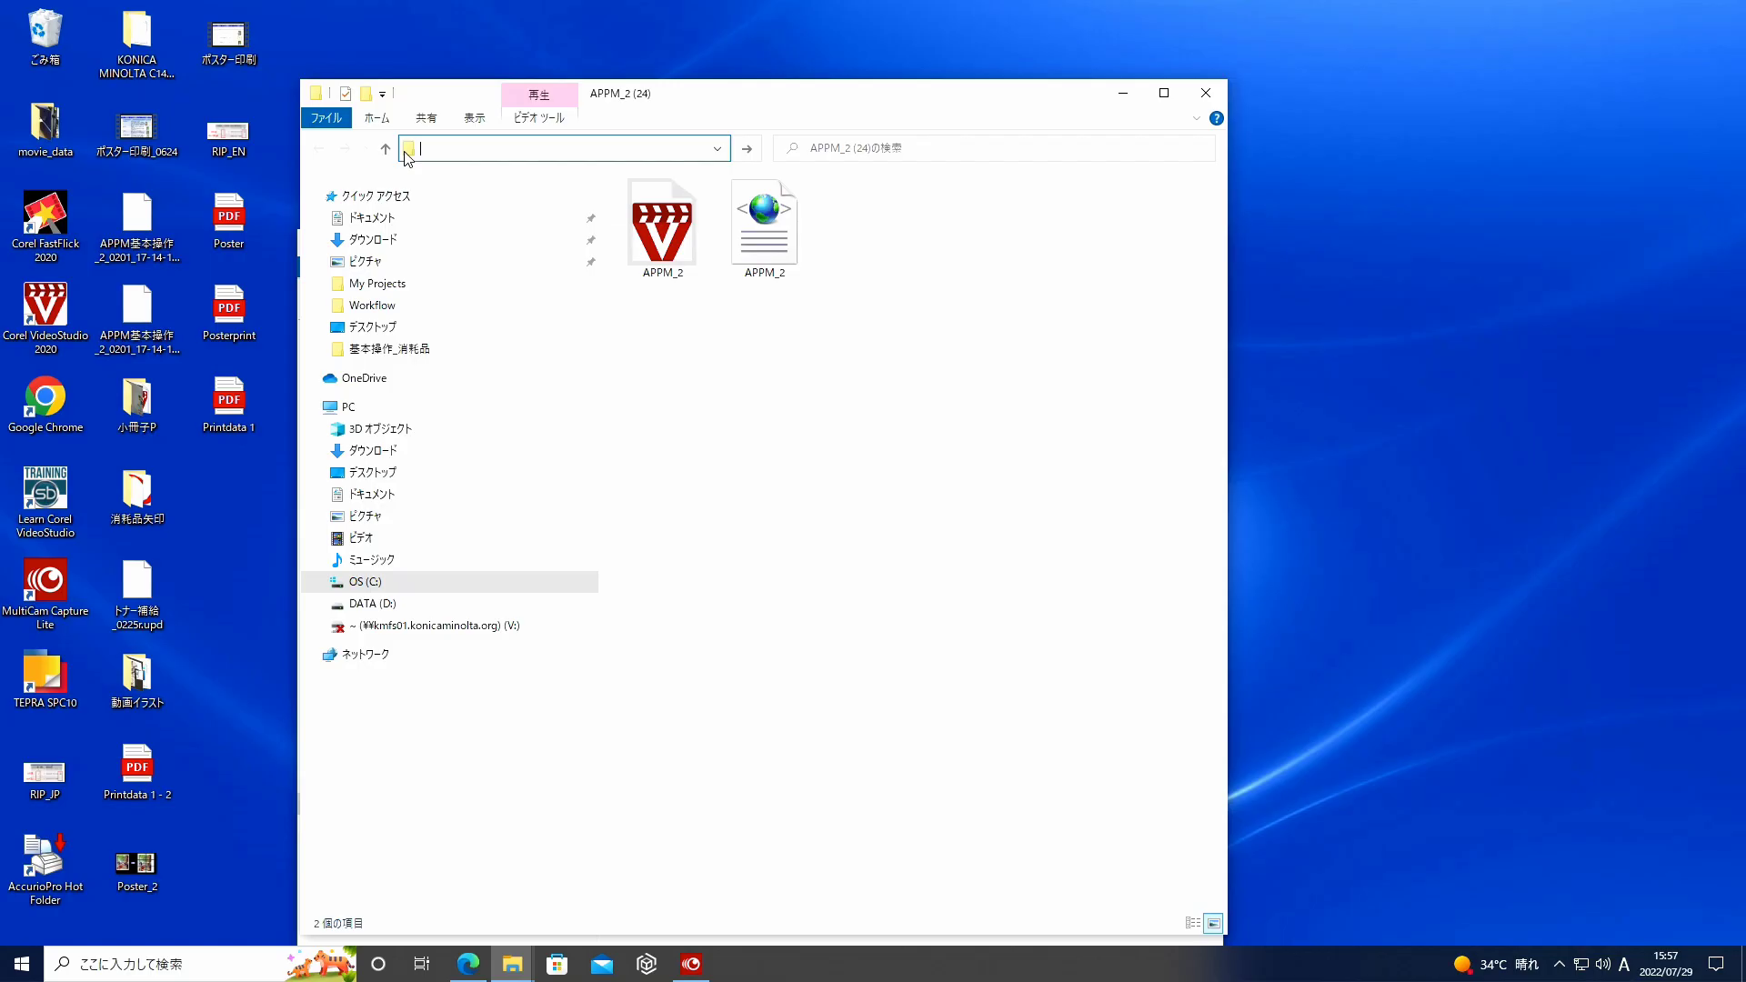
type("¥¥10.11.32.176")
- Browse to \\10.11.32.176 and drag Printdata 1 from the desktop into HotFolder_001
key("Return")
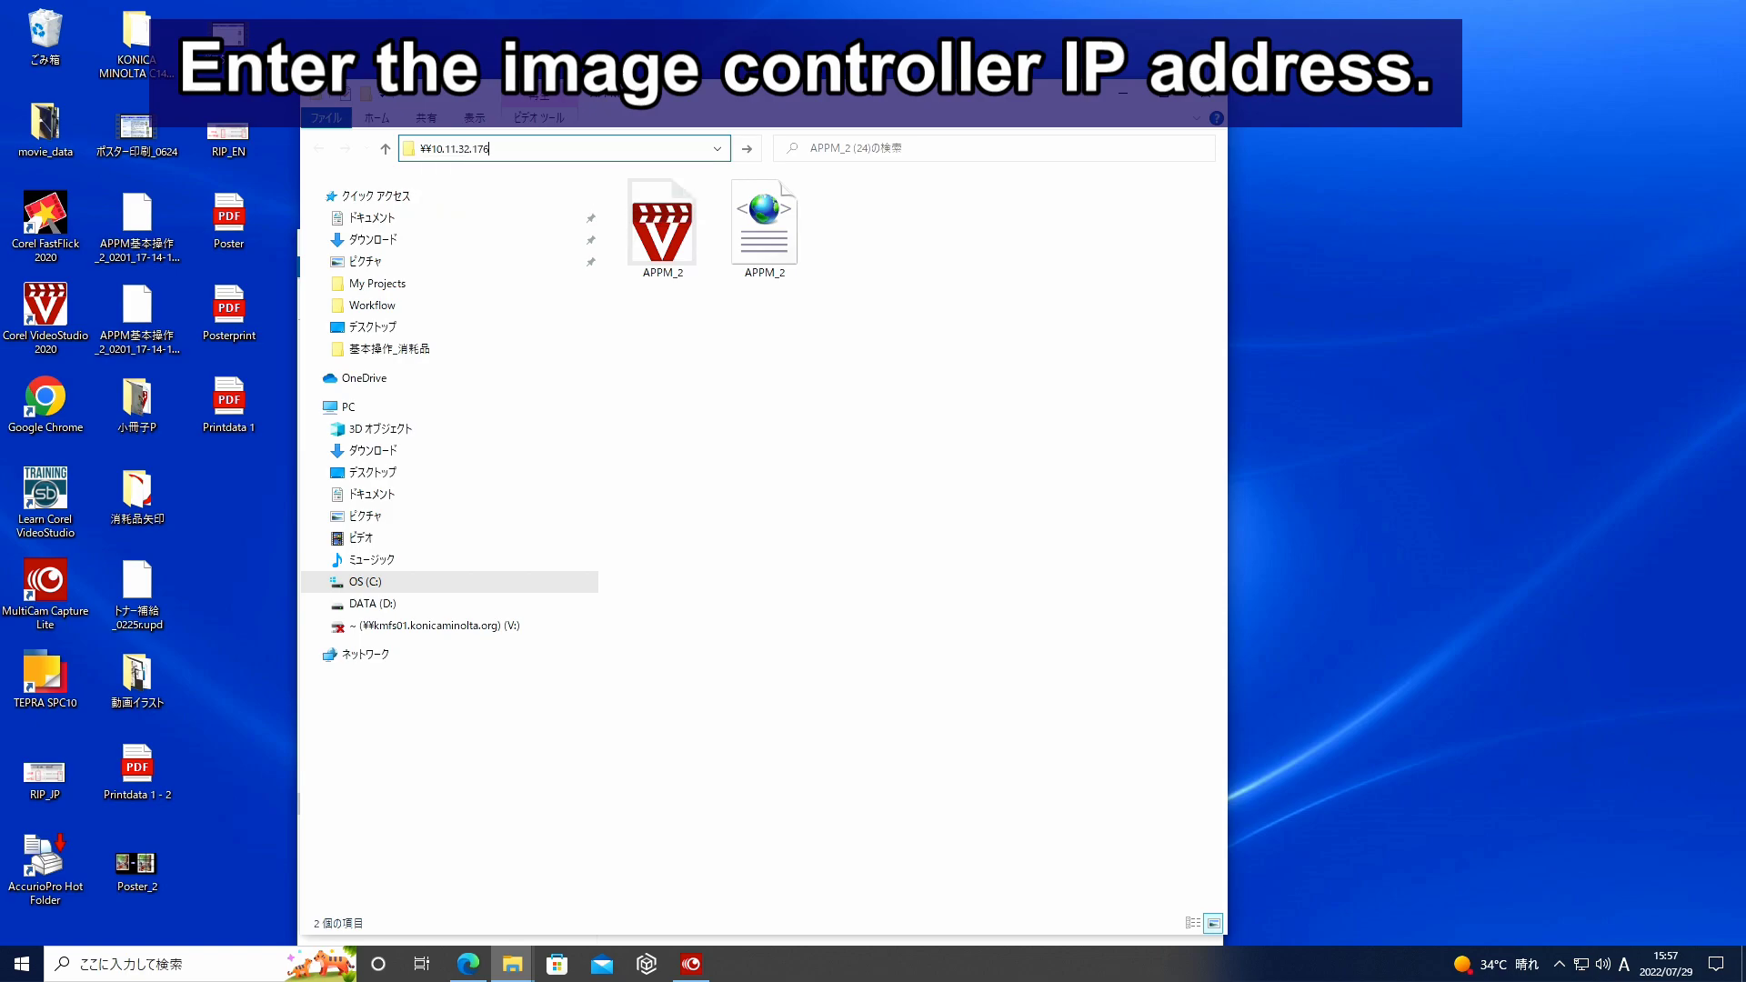
left_click(701, 205)
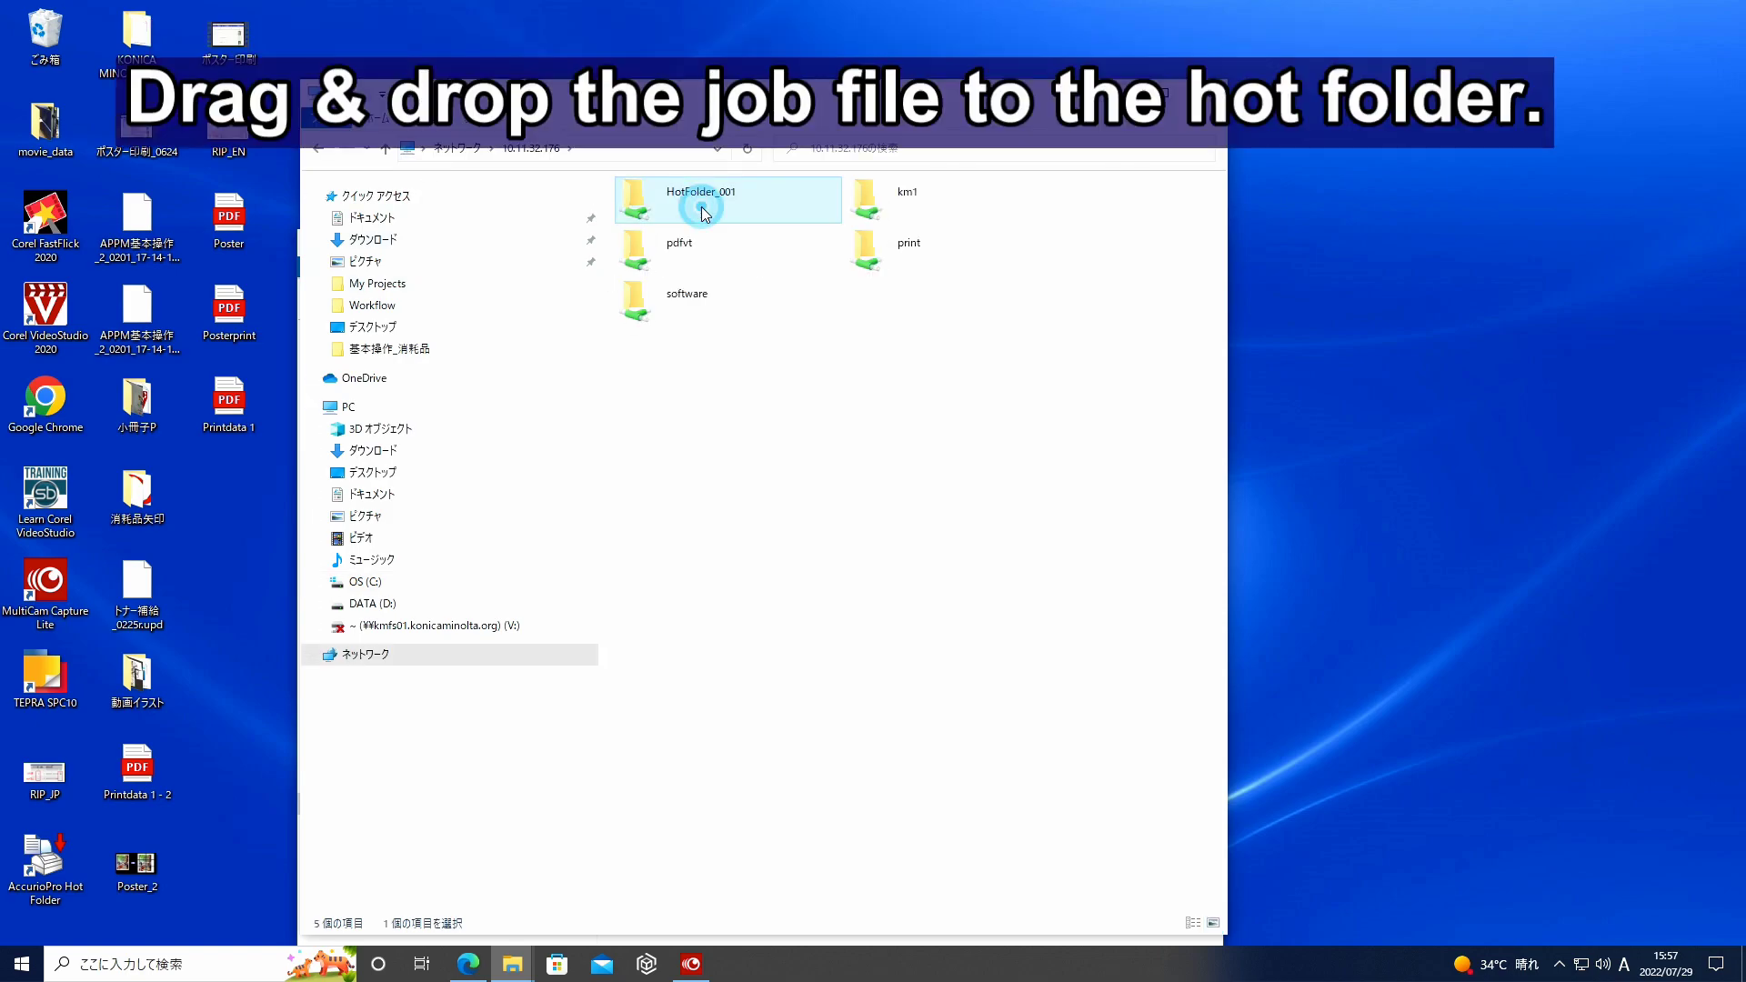
left_click(234, 421)
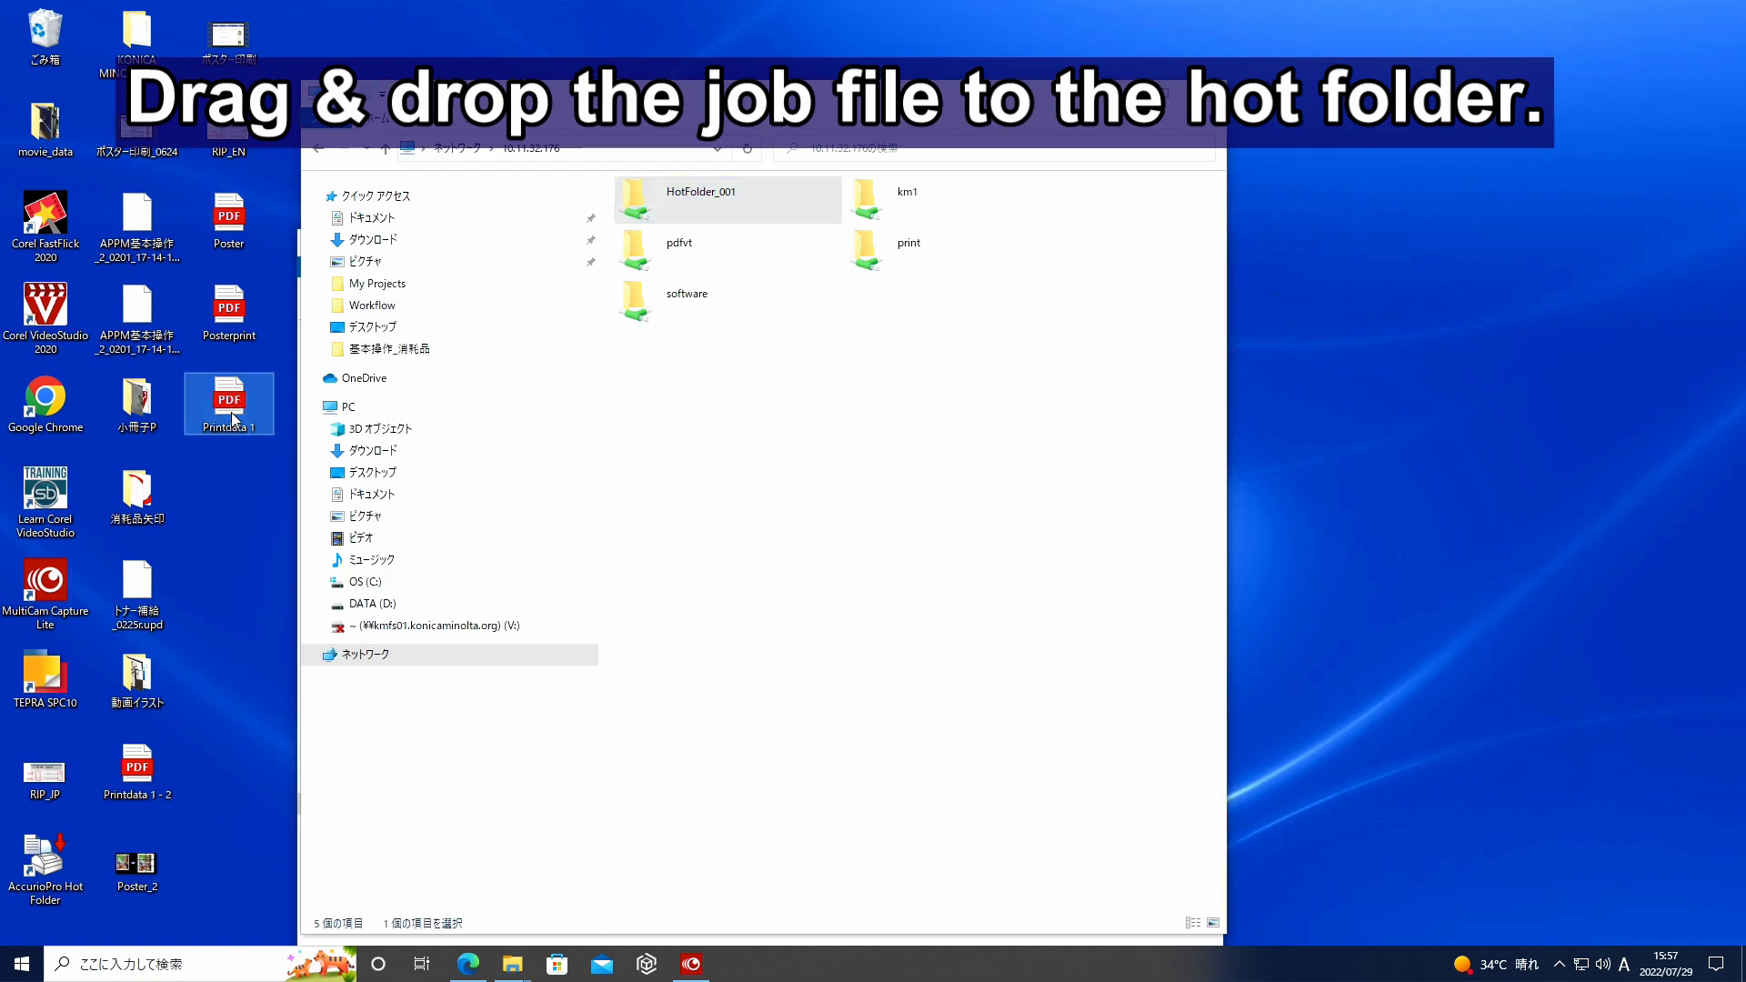
left_click_drag(234, 421, 737, 216)
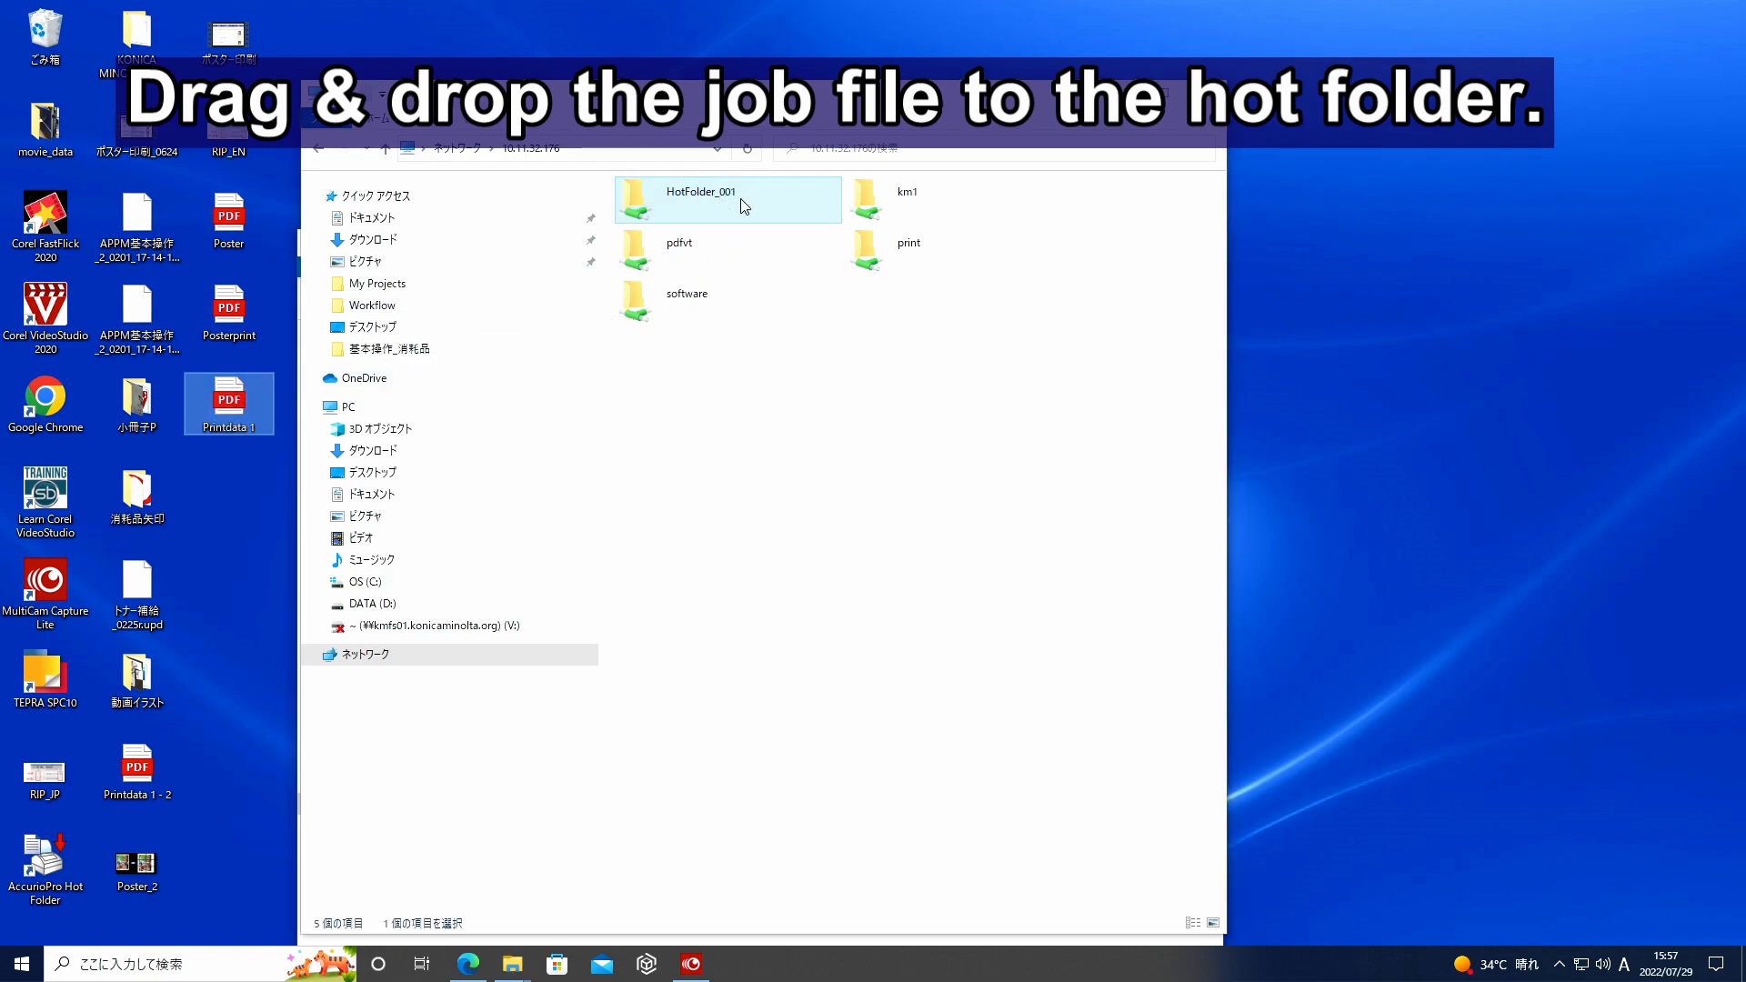